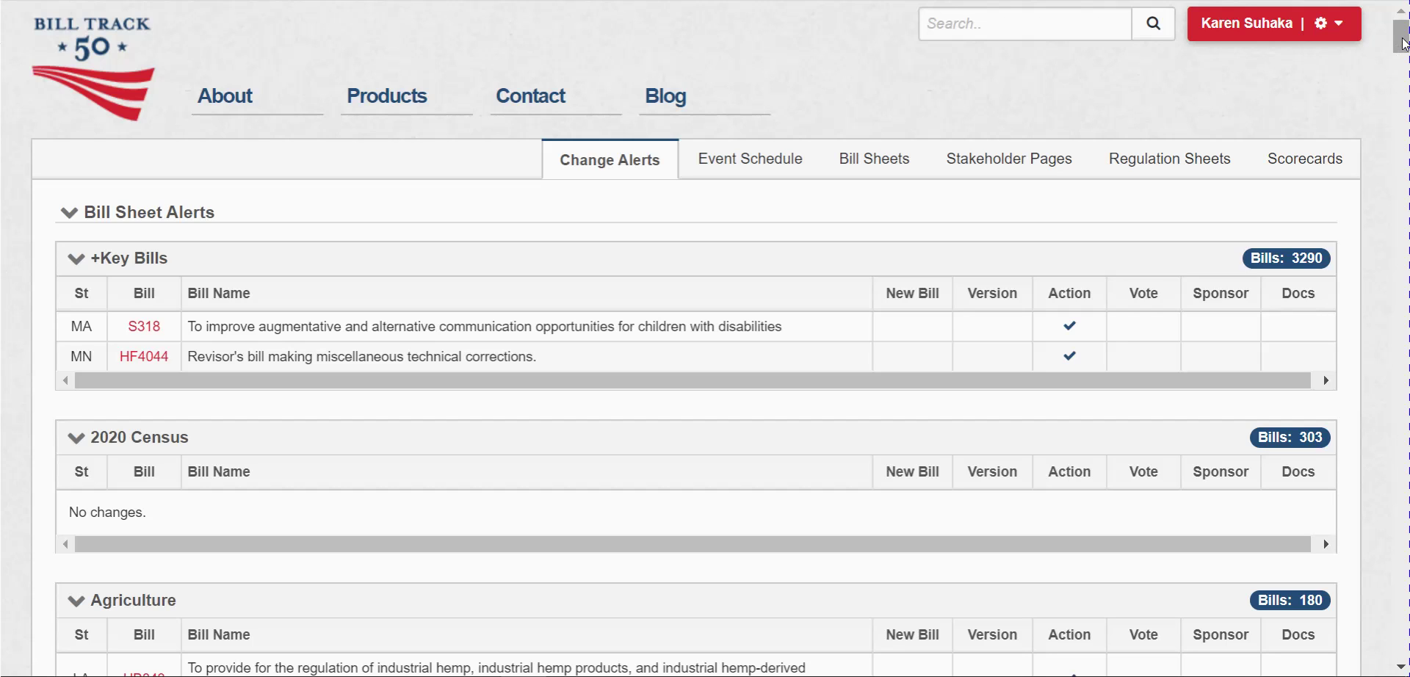
Look through the bill sheet change alerts and open the 2020 Census bill sheet
{"action": "left_click_drag", "start_coordinate": [1403, 43], "coordinate": [1404, 126]}
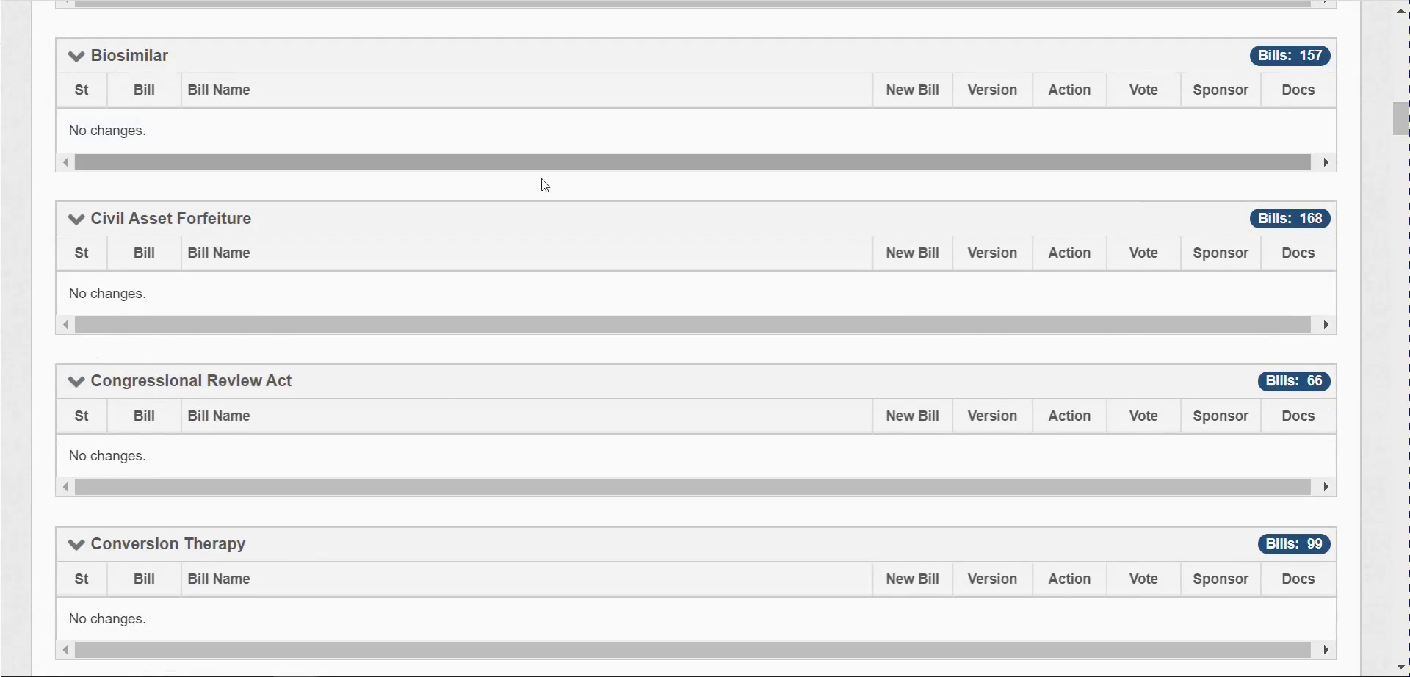
{"action": "scroll", "coordinate": [505, 186], "scroll_direction": "up", "scroll_amount": 8}
{"action": "scroll", "coordinate": [465, 191], "scroll_direction": "up", "scroll_amount": 15}
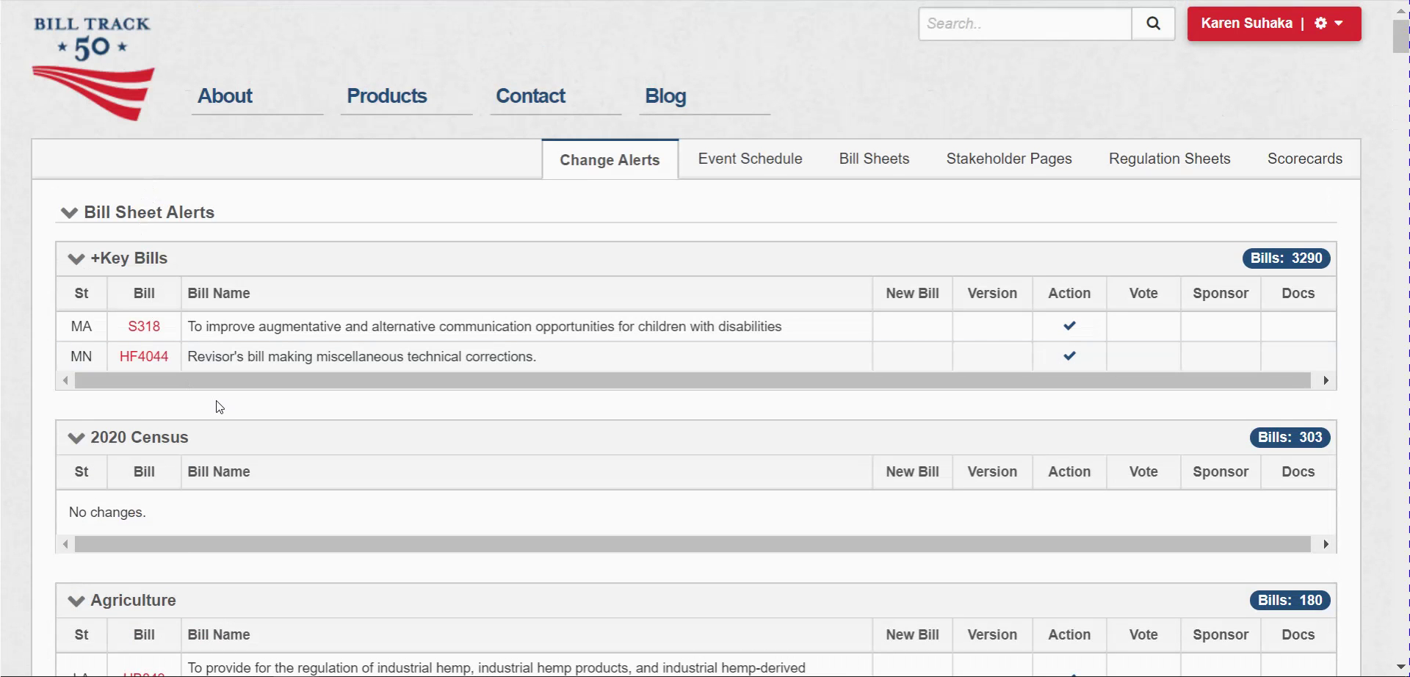
{"action": "left_click", "coordinate": [184, 439]}
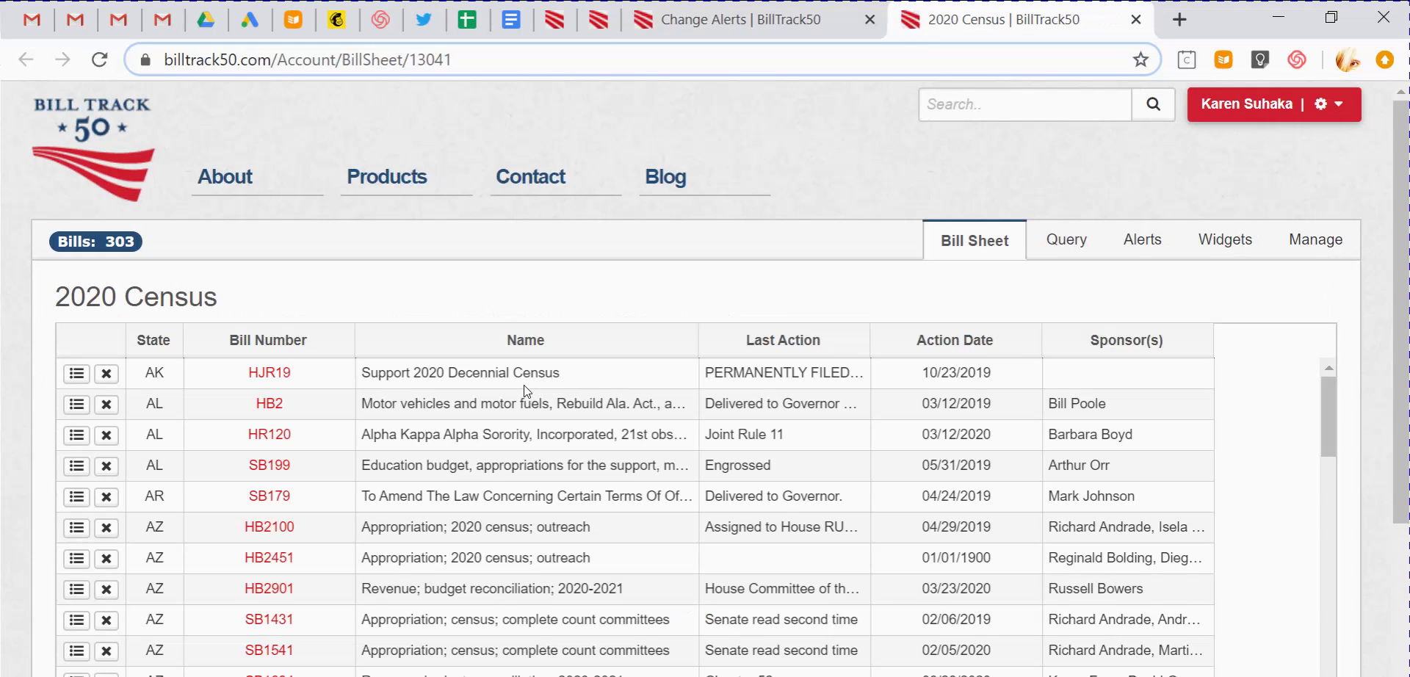
View the map widget for the 2020 Census bill sheet, return to its bill list and close the sheet
{"action": "left_click", "coordinate": [1206, 248]}
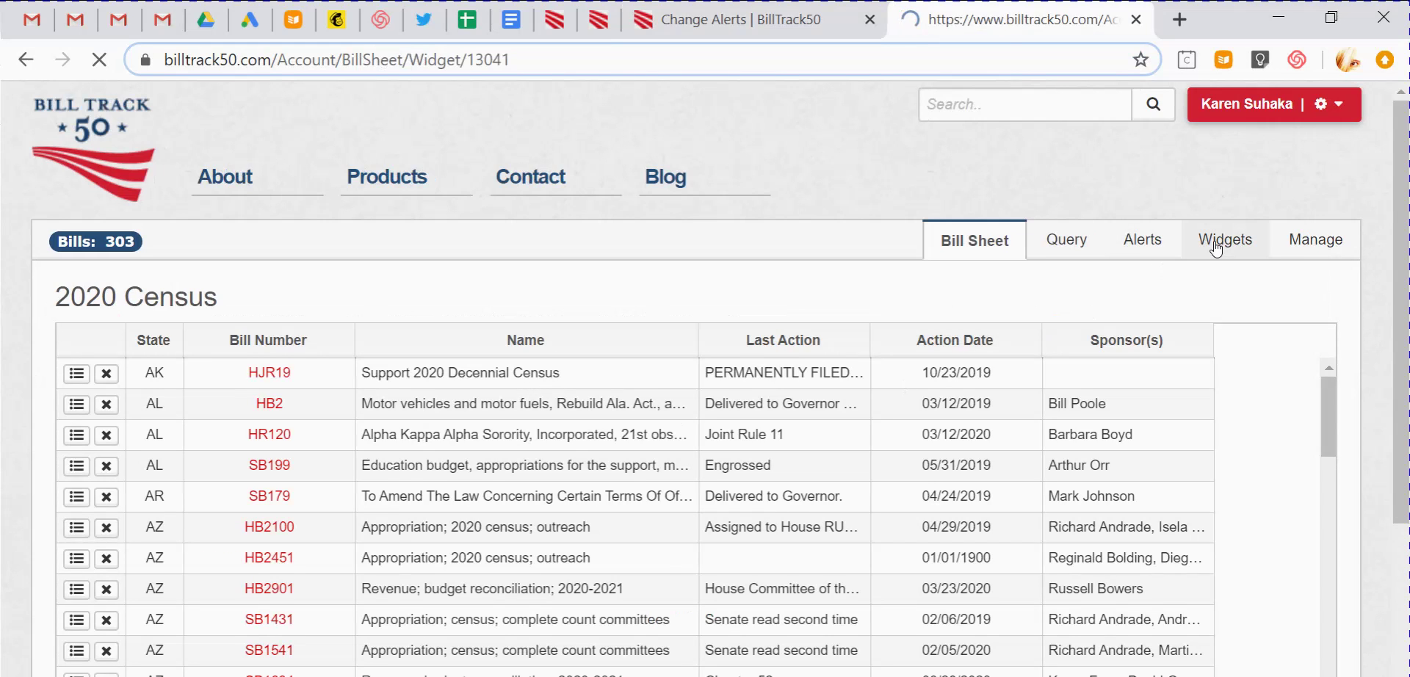
{"action": "left_click", "coordinate": [1271, 295]}
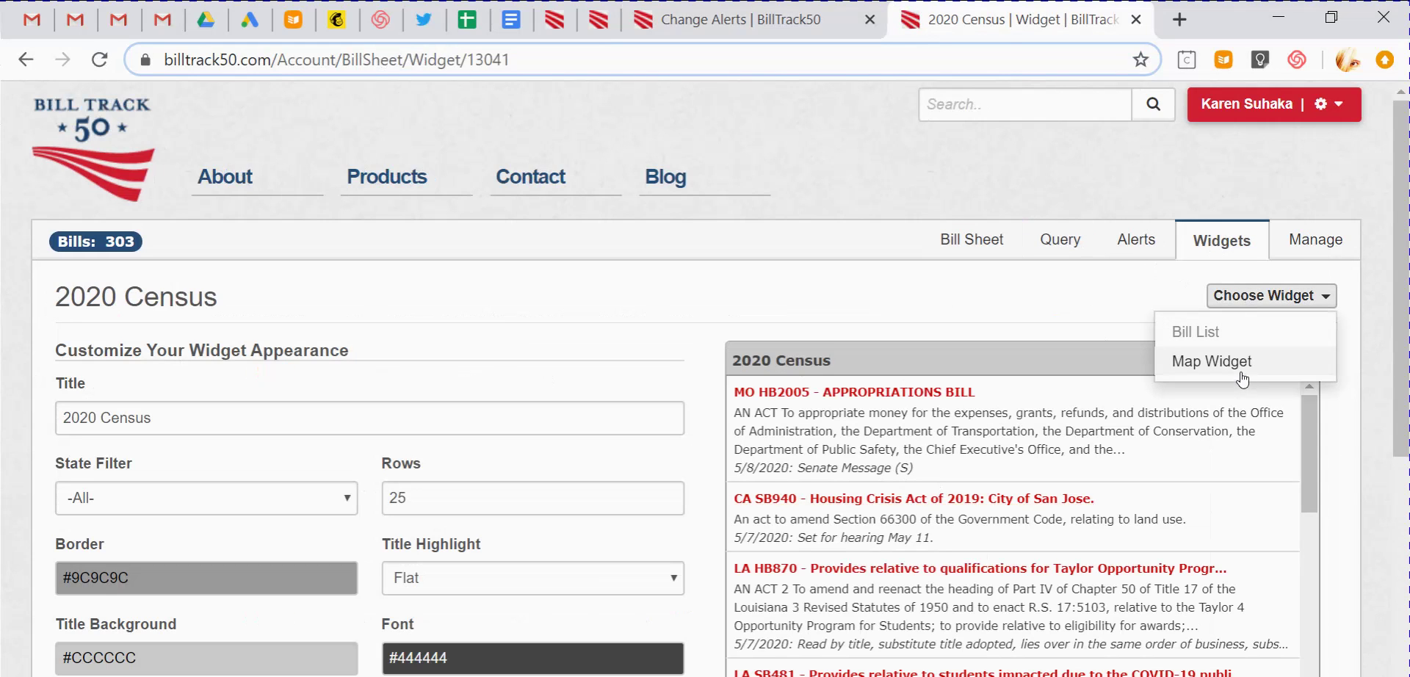
{"action": "left_click", "coordinate": [1242, 362]}
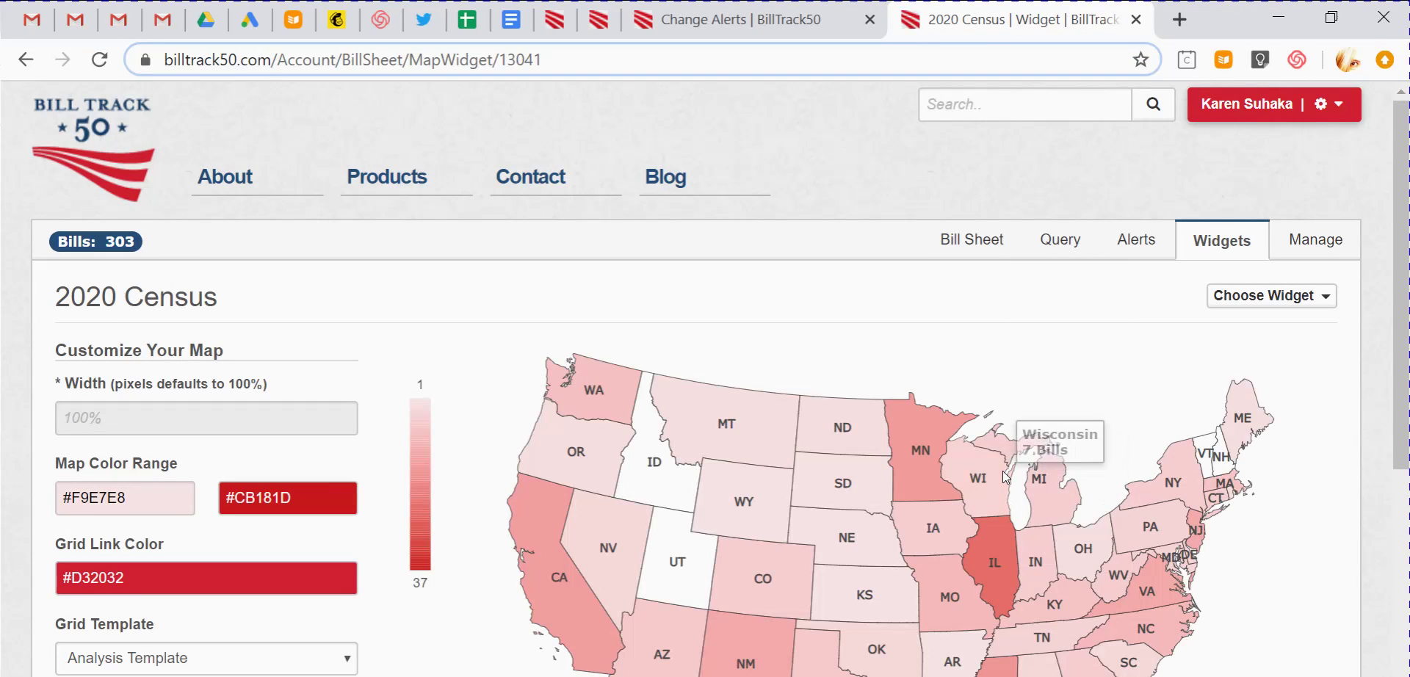
{"action": "left_click", "coordinate": [1001, 234]}
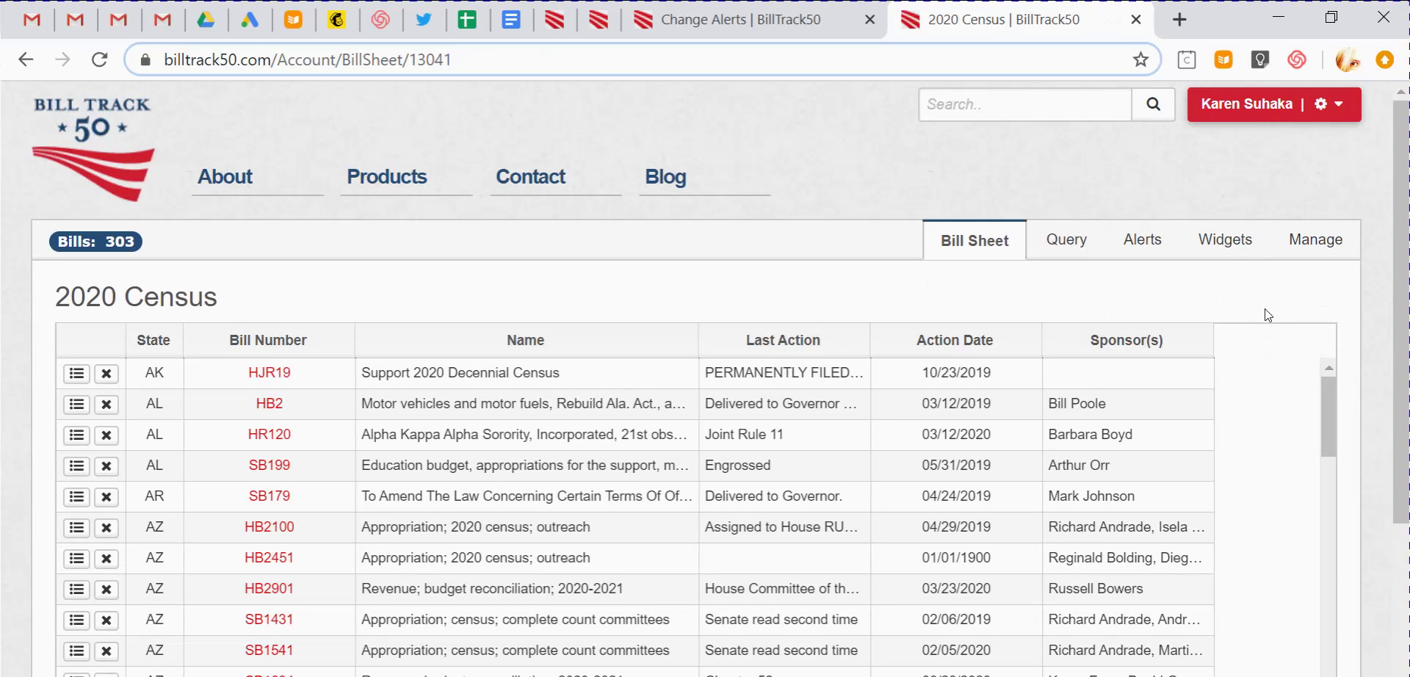
{"action": "left_click", "coordinate": [1136, 20]}
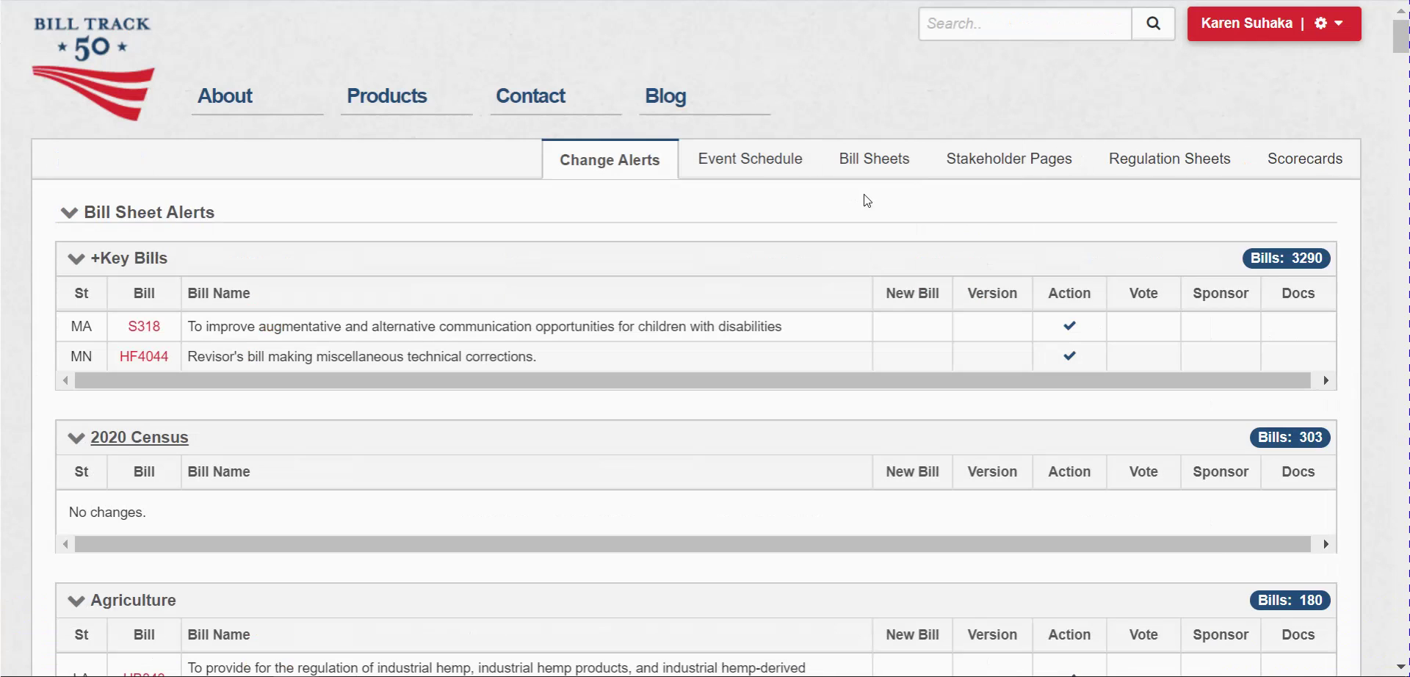
Create a stakeholder page named "Census Legislation 2020" based on the 2020 Census bill sheet
{"action": "left_click", "coordinate": [979, 170]}
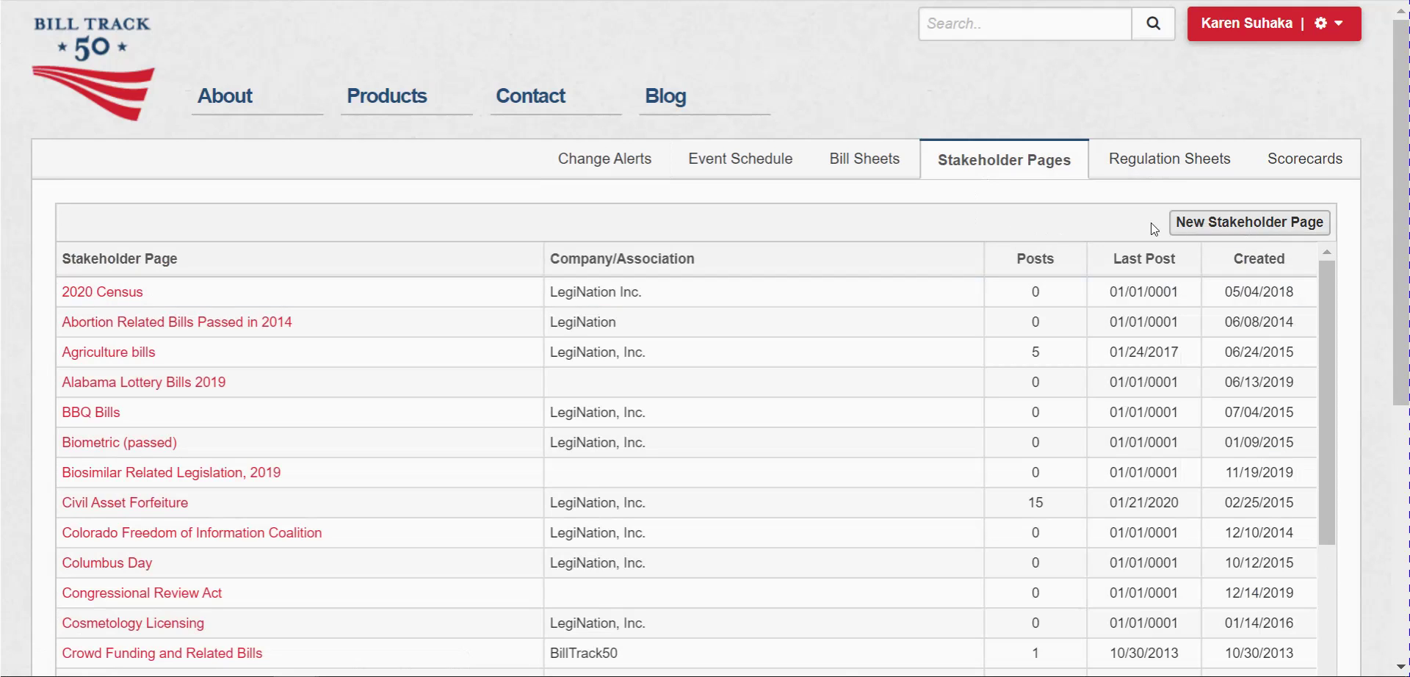
{"action": "left_click", "coordinate": [1232, 227]}
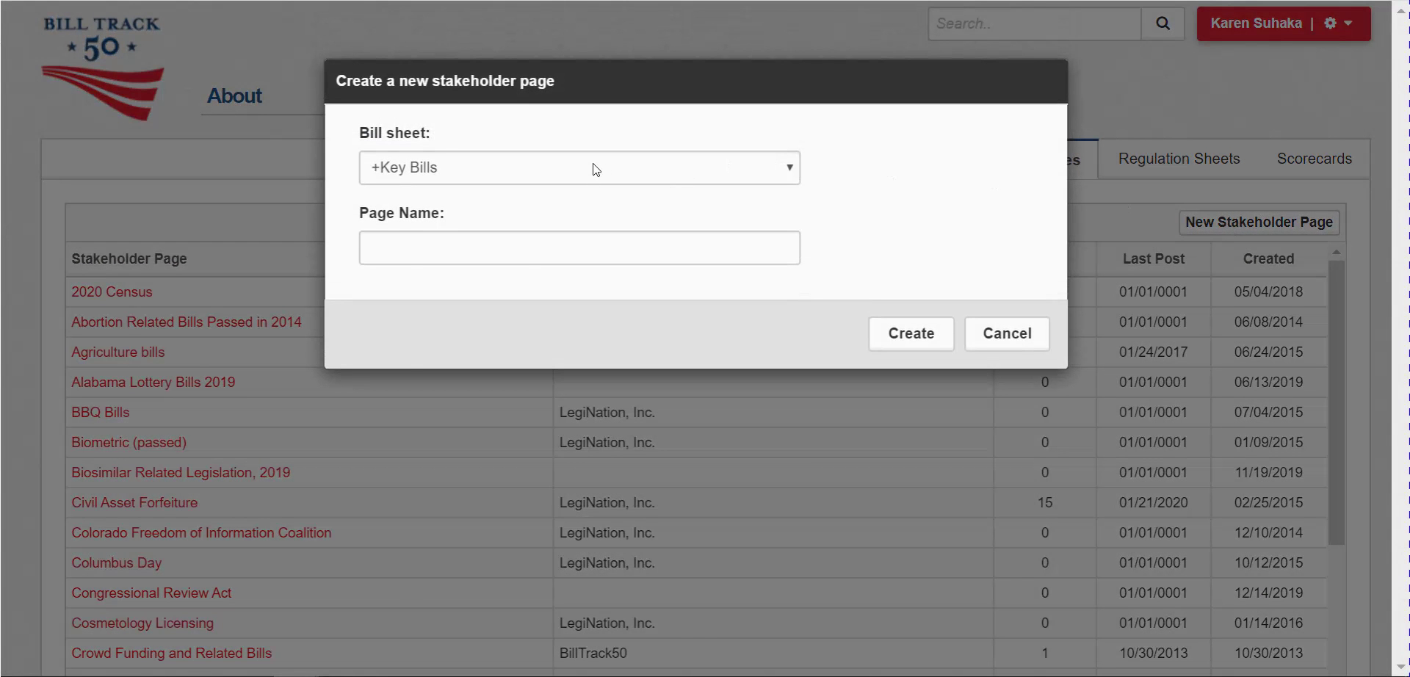
{"action": "left_click", "coordinate": [596, 170]}
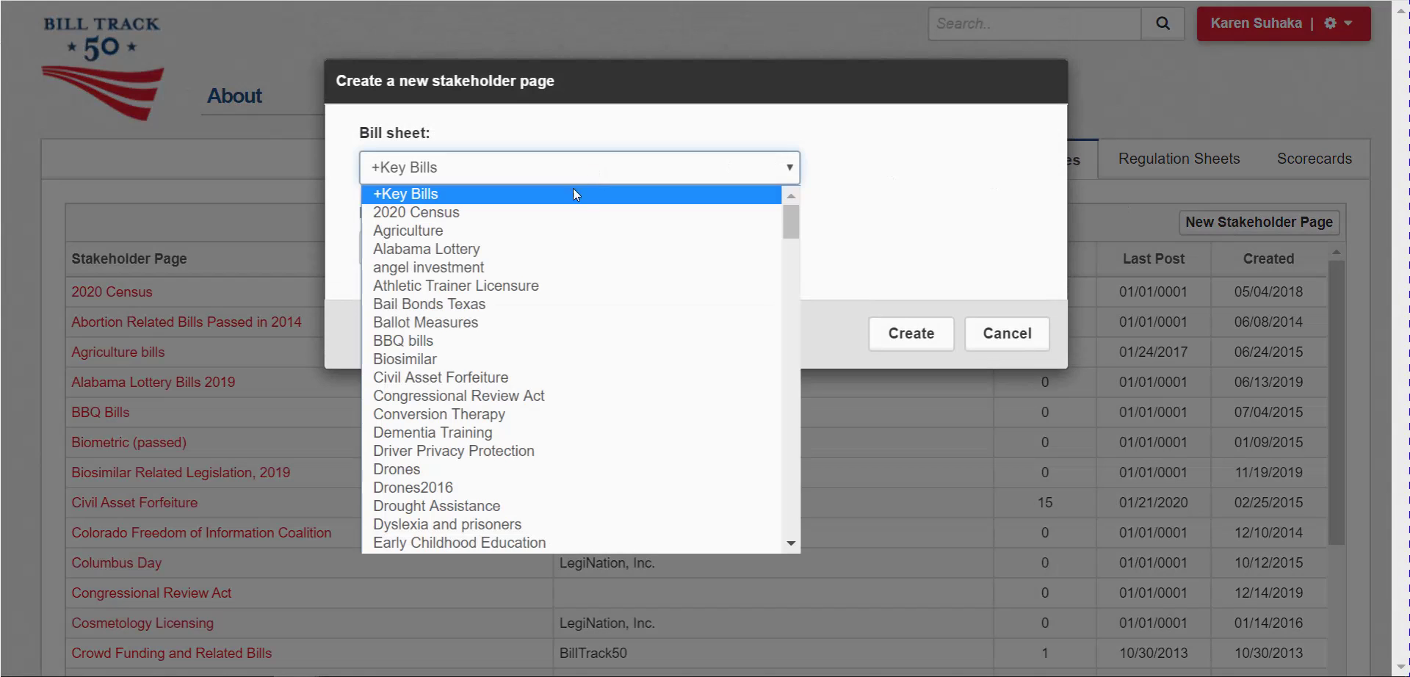
{"action": "left_click", "coordinate": [570, 210]}
{"action": "left_click", "coordinate": [536, 248]}
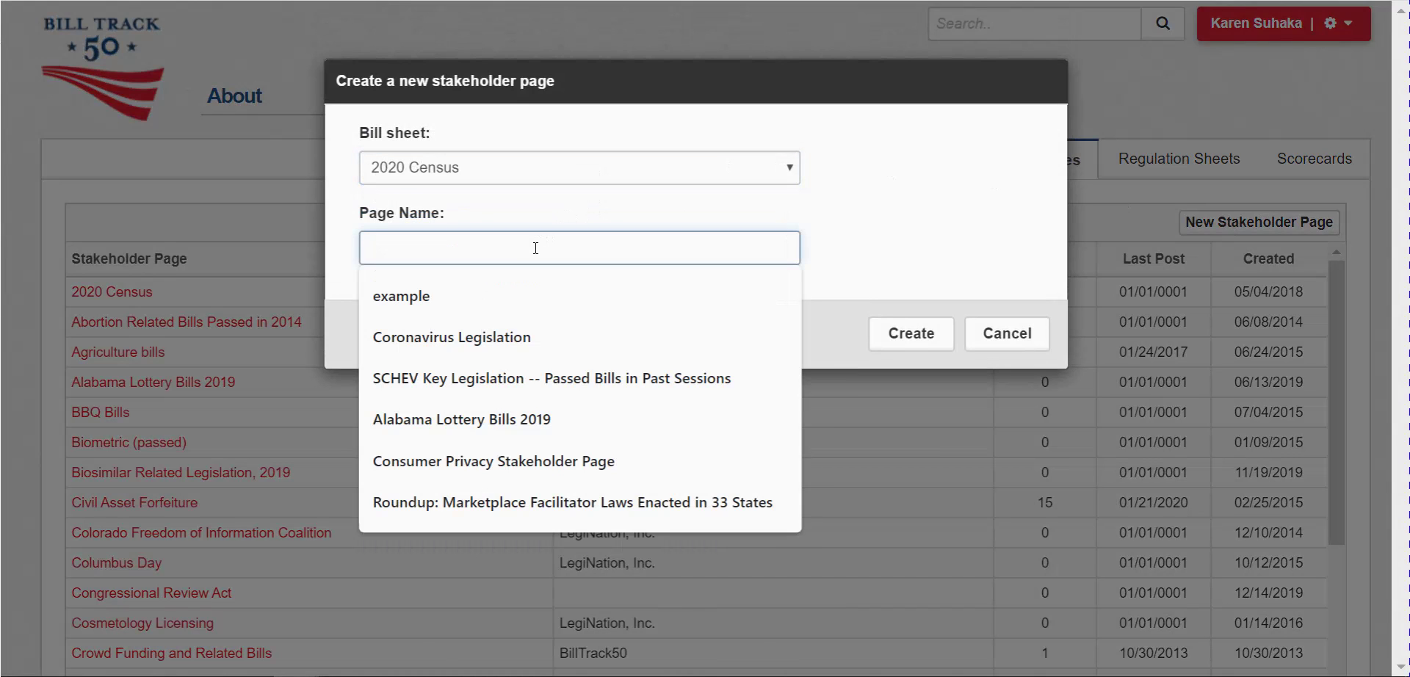
{"action": "type", "text": "Cenus"}
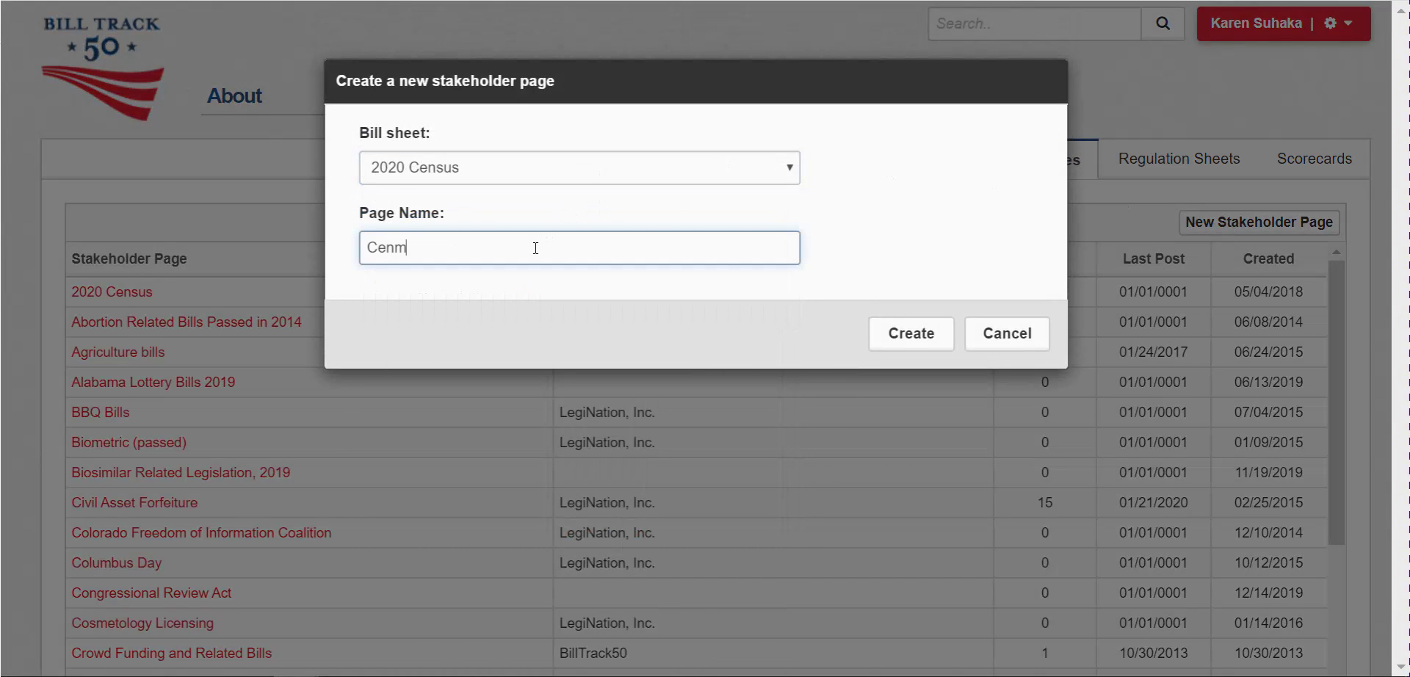
{"action": "key", "text": "BackSpace"}
{"action": "key", "text": "BackSpace"}
{"action": "left_click", "coordinate": [573, 294]}
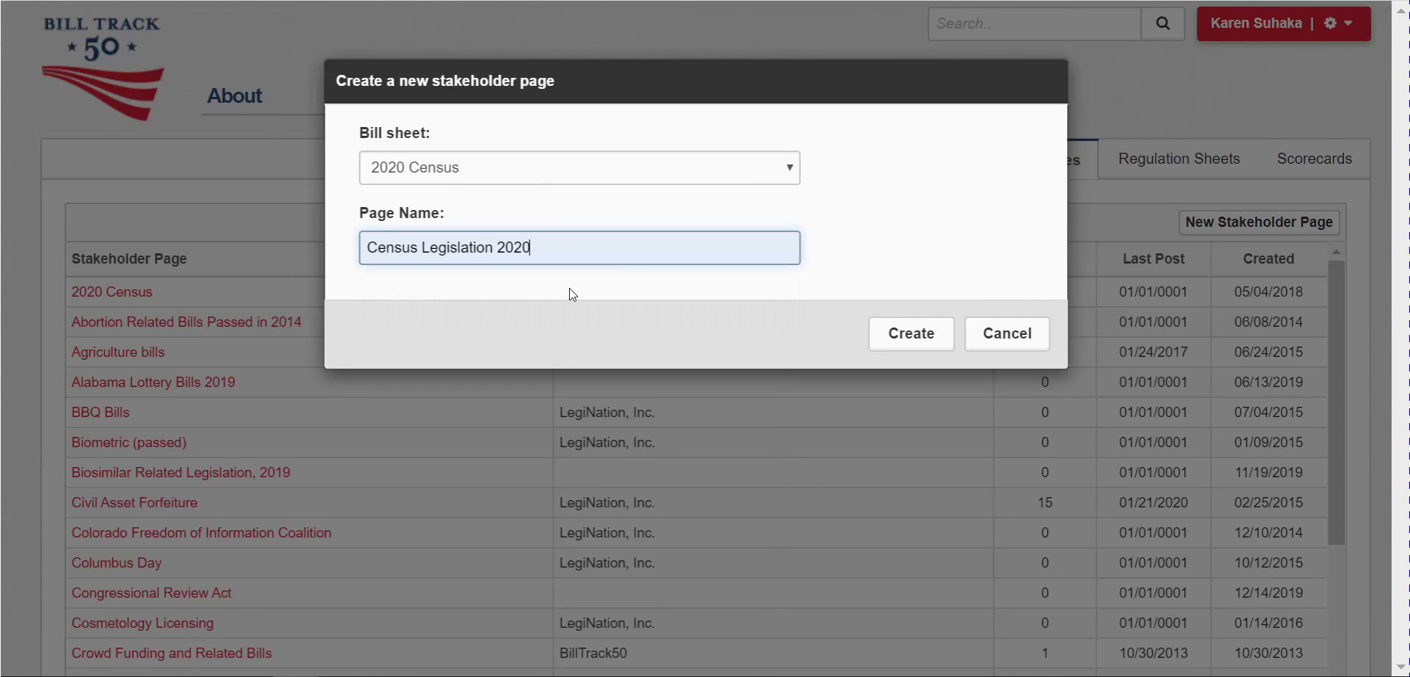
{"action": "left_click", "coordinate": [913, 335]}
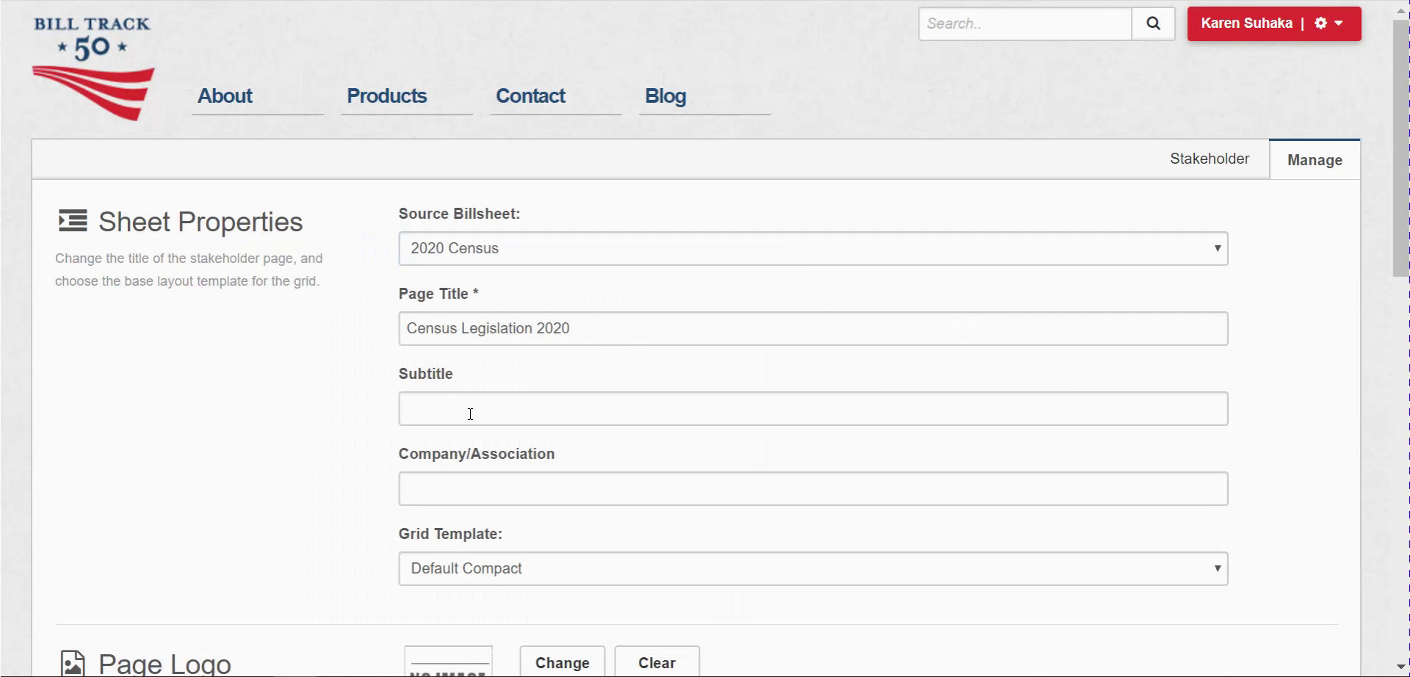
Set the subtitle to "click on a bill number for more details, click on any row to expand details" and the company to "LegiNation, Inc."
{"action": "left_click", "coordinate": [470, 414]}
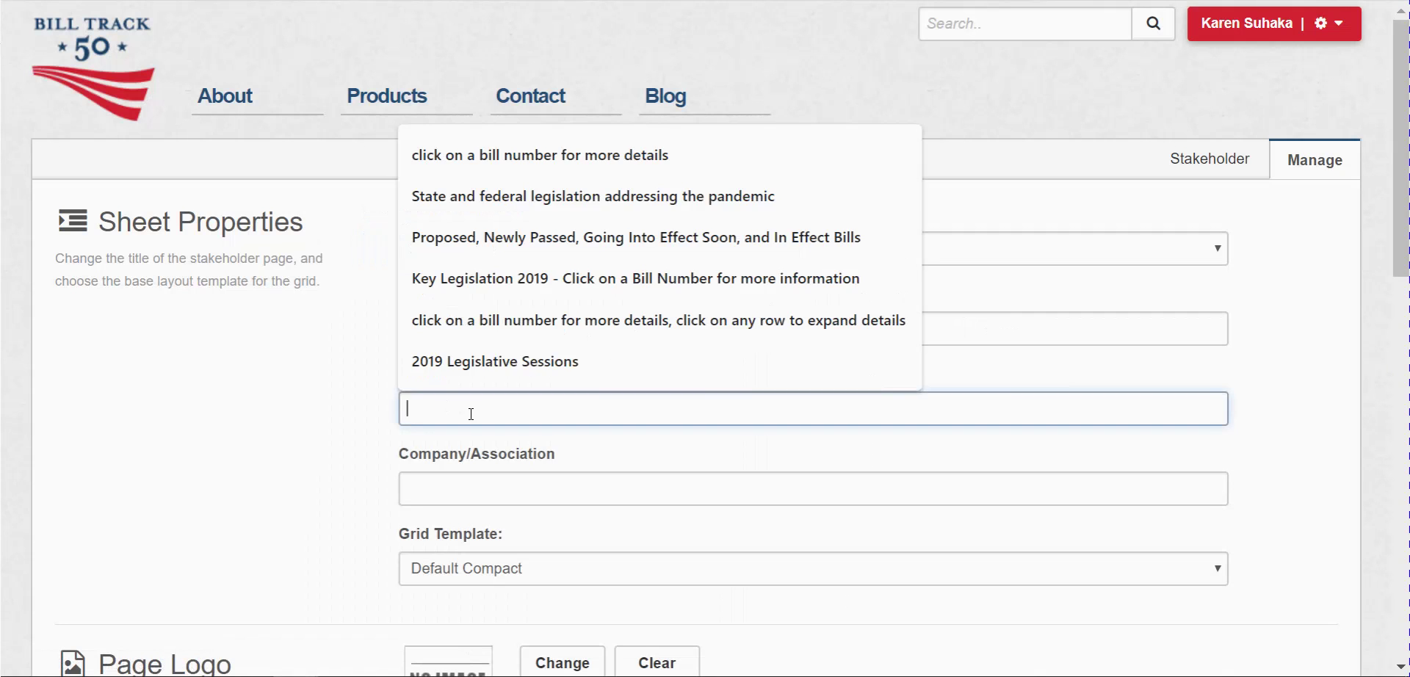
{"action": "left_click", "coordinate": [466, 320]}
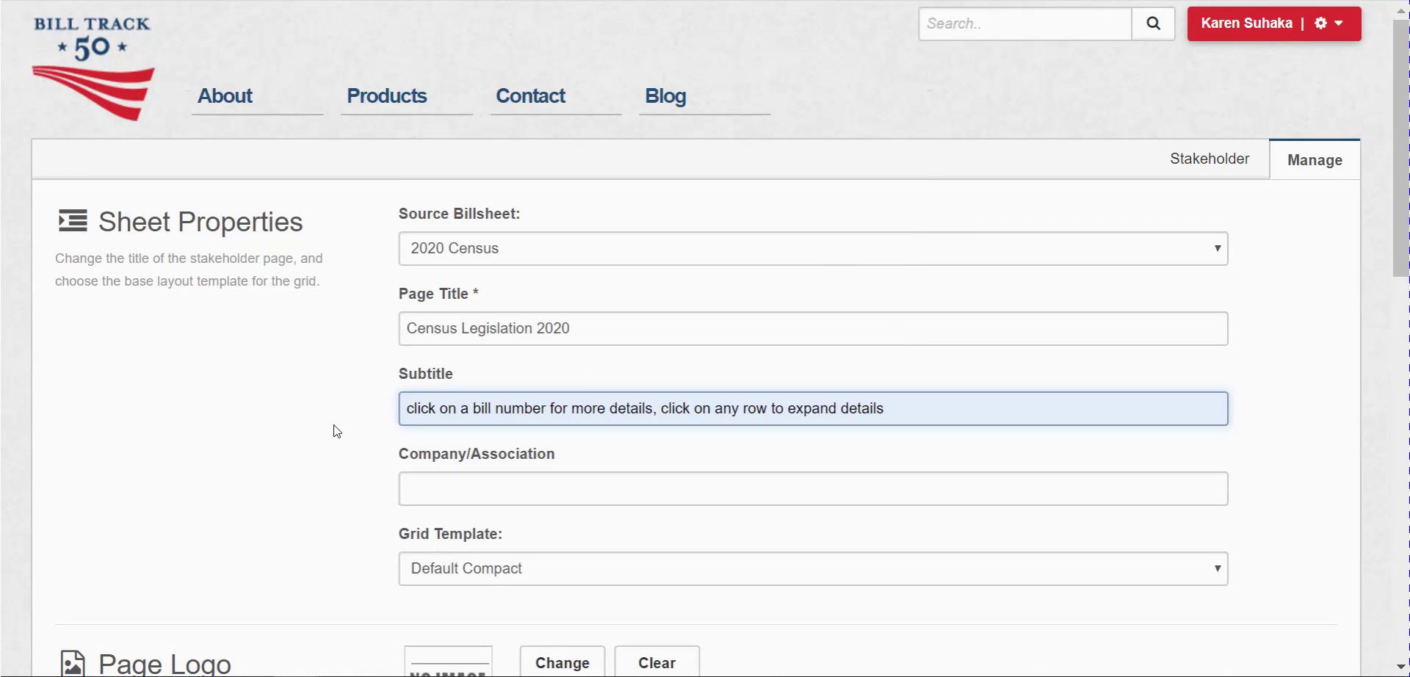
{"action": "left_click", "coordinate": [492, 487]}
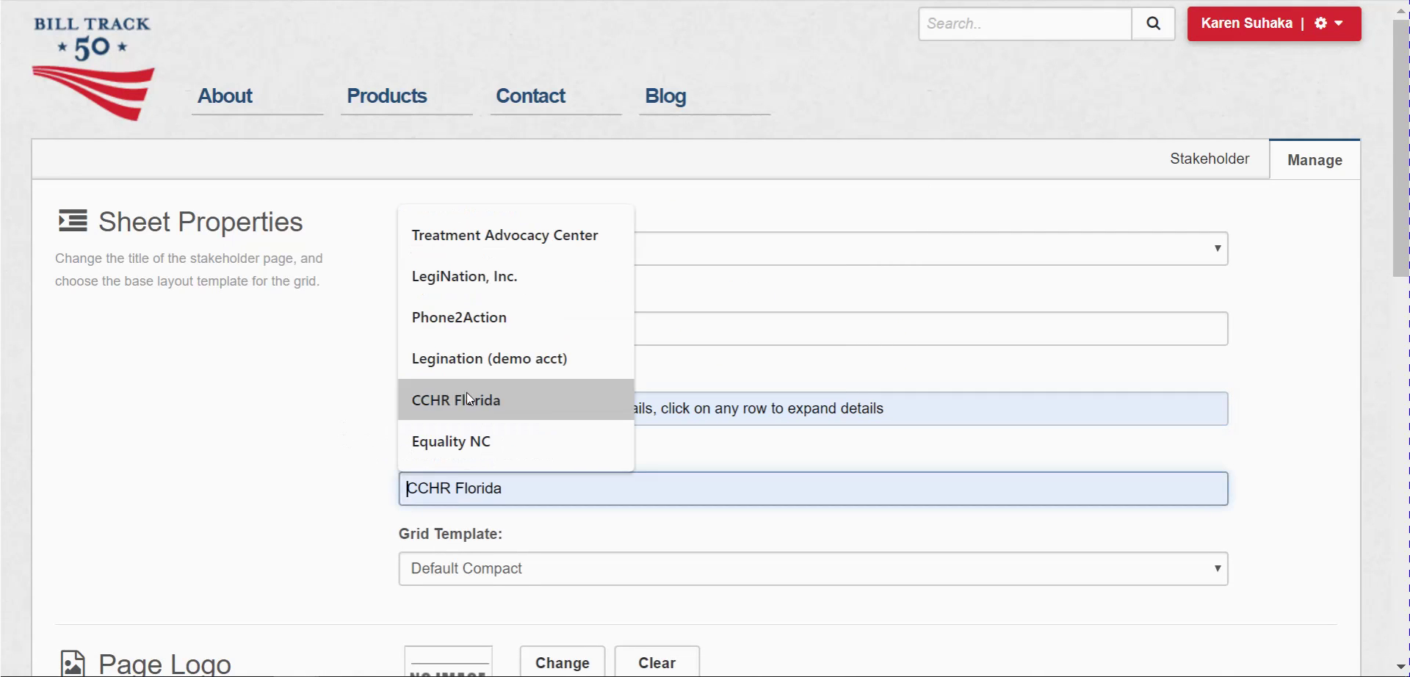
{"action": "left_click", "coordinate": [453, 284]}
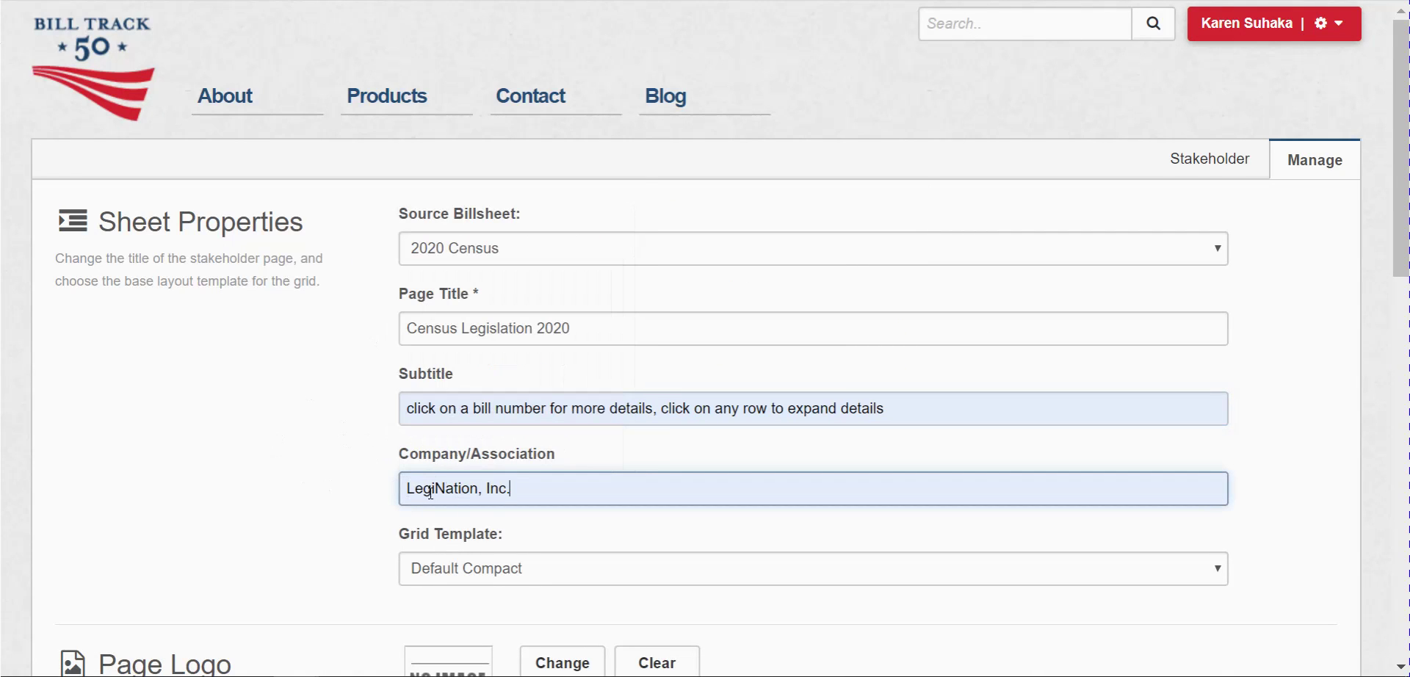
Set the stakeholder page's grid template to Analysis Template and save the page properties
{"action": "scroll", "coordinate": [424, 424], "scroll_direction": "down", "scroll_amount": 2}
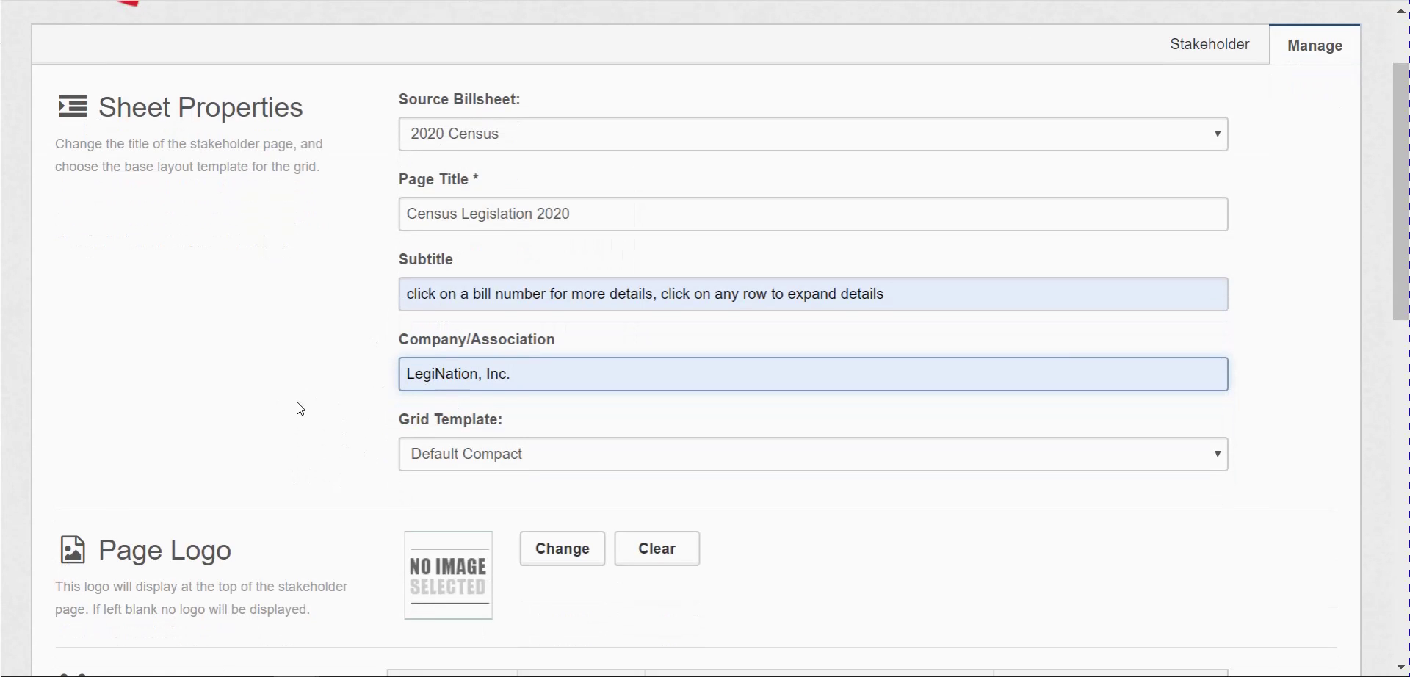
{"action": "scroll", "coordinate": [394, 350], "scroll_direction": "down", "scroll_amount": 2}
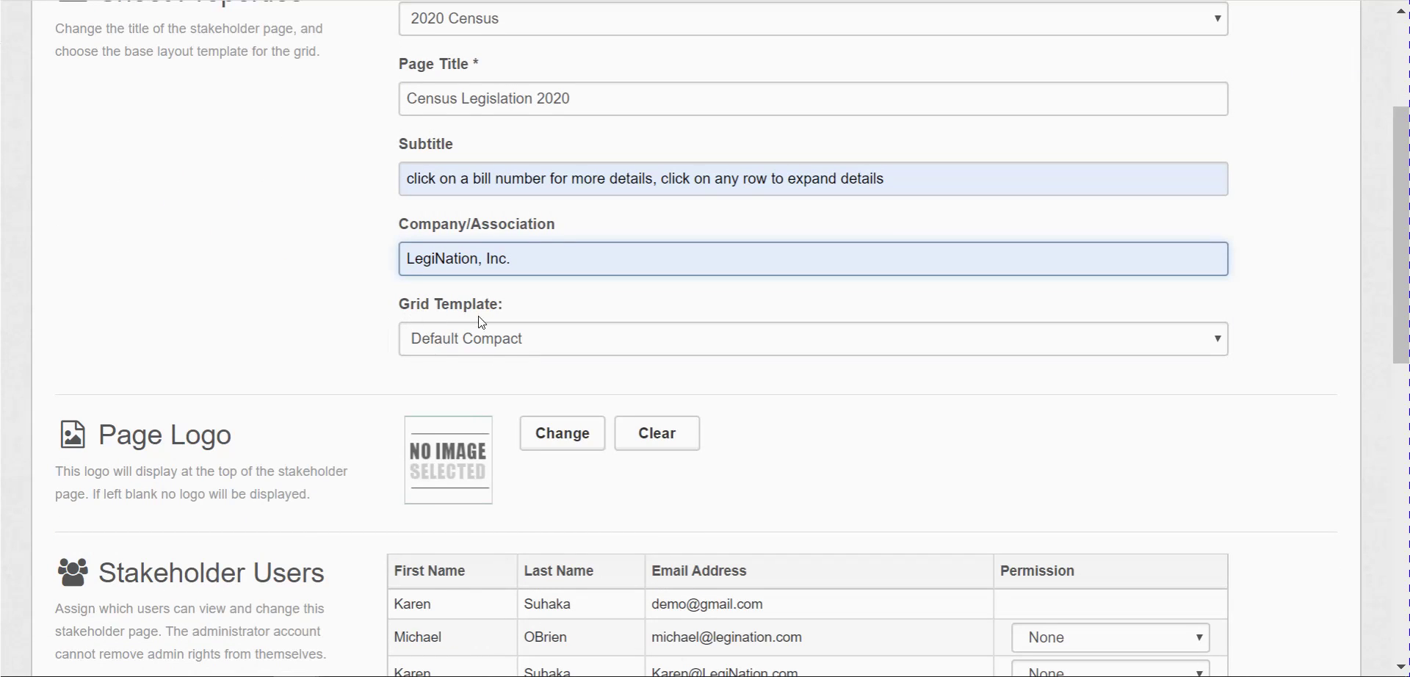
{"action": "left_click", "coordinate": [478, 351]}
{"action": "left_click", "coordinate": [479, 366]}
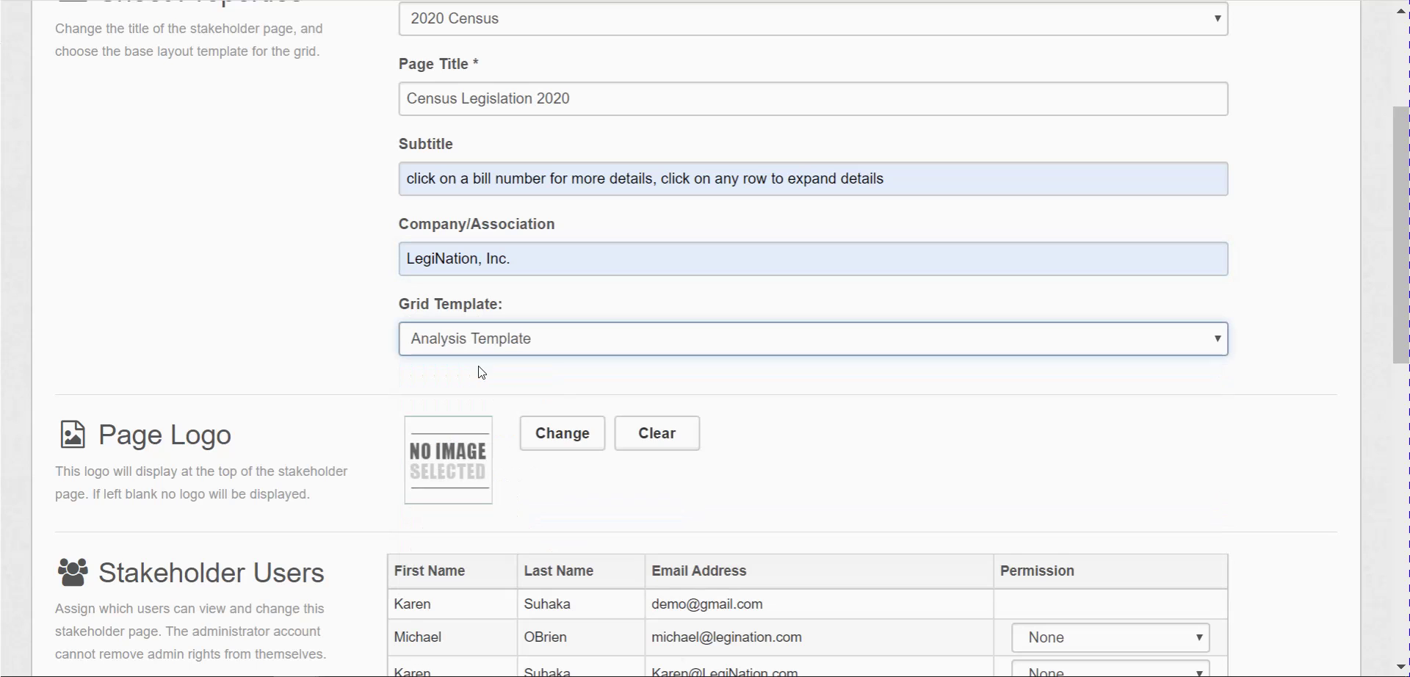
{"action": "scroll", "coordinate": [403, 353], "scroll_direction": "up", "scroll_amount": 1}
{"action": "scroll", "coordinate": [444, 526], "scroll_direction": "down", "scroll_amount": 12}
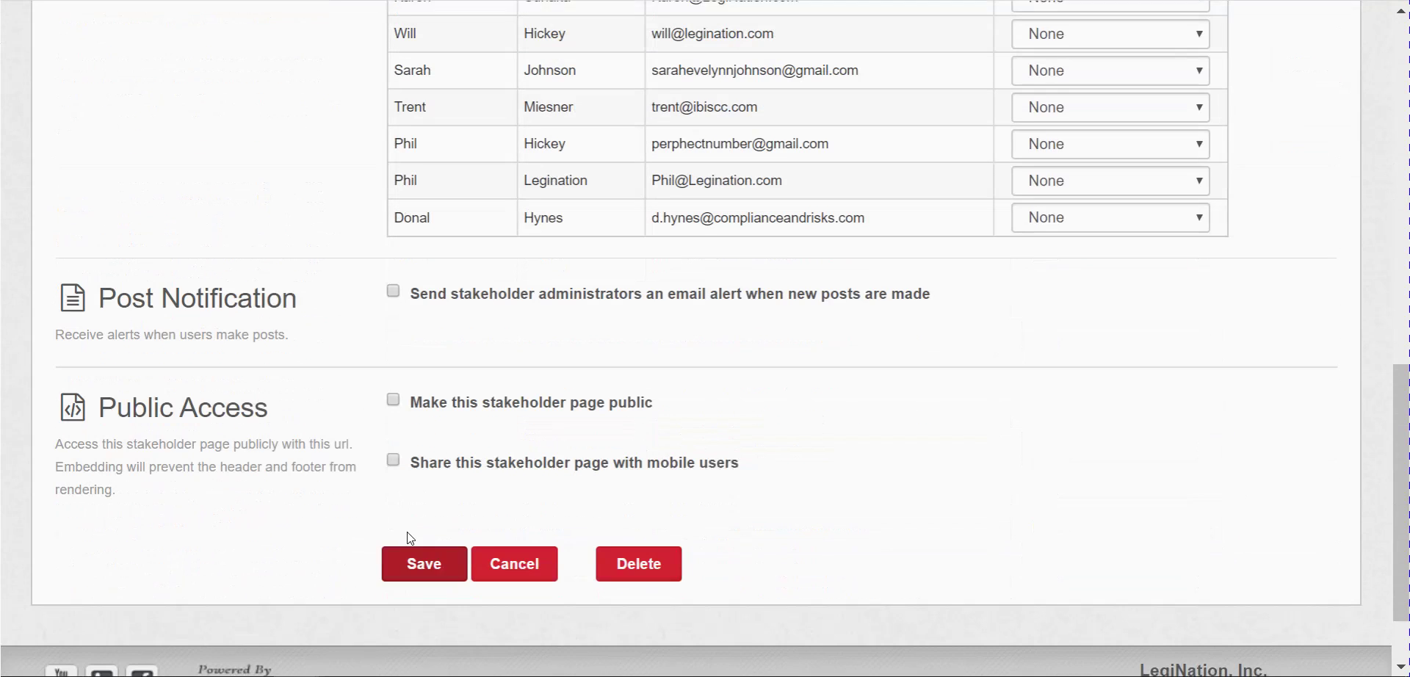
{"action": "left_click", "coordinate": [419, 556]}
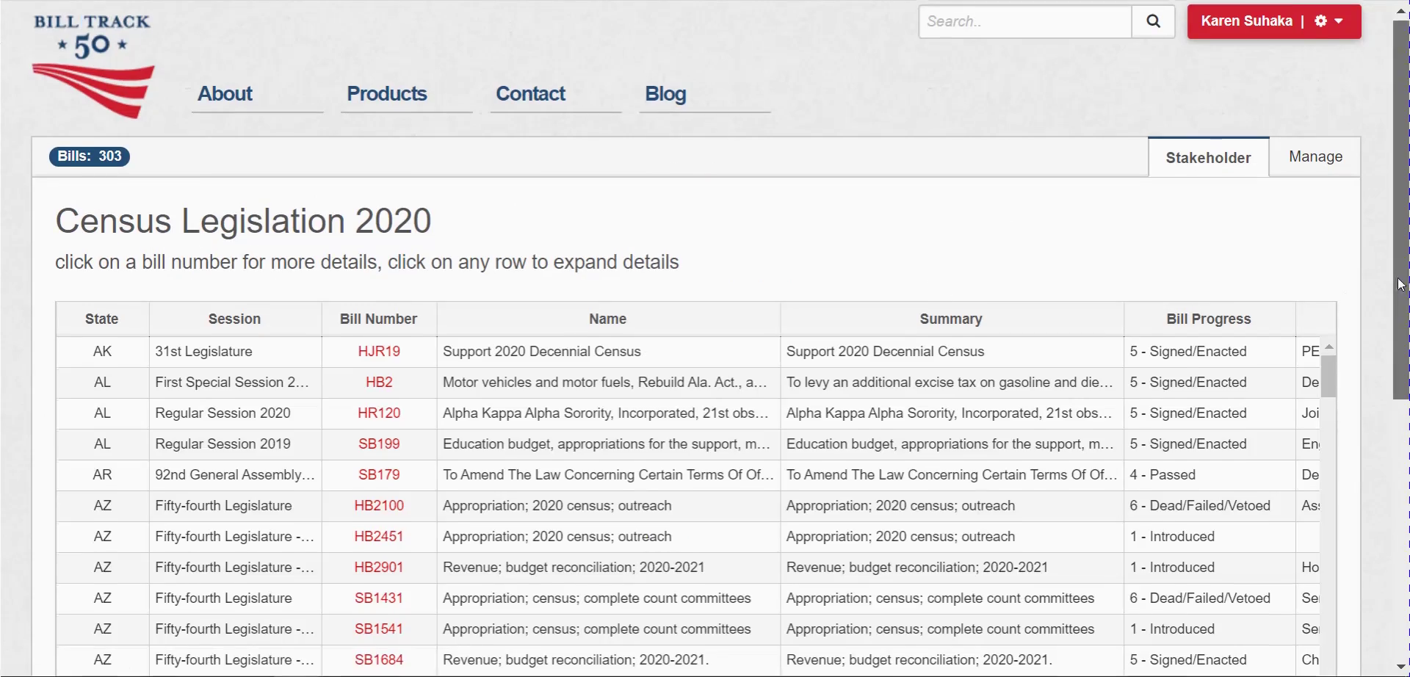
Change the Census Legislation 2020 page's grid template to Generic Stakeholder Page and save the change
{"action": "scroll", "coordinate": [1399, 285], "scroll_direction": "down", "scroll_amount": 2}
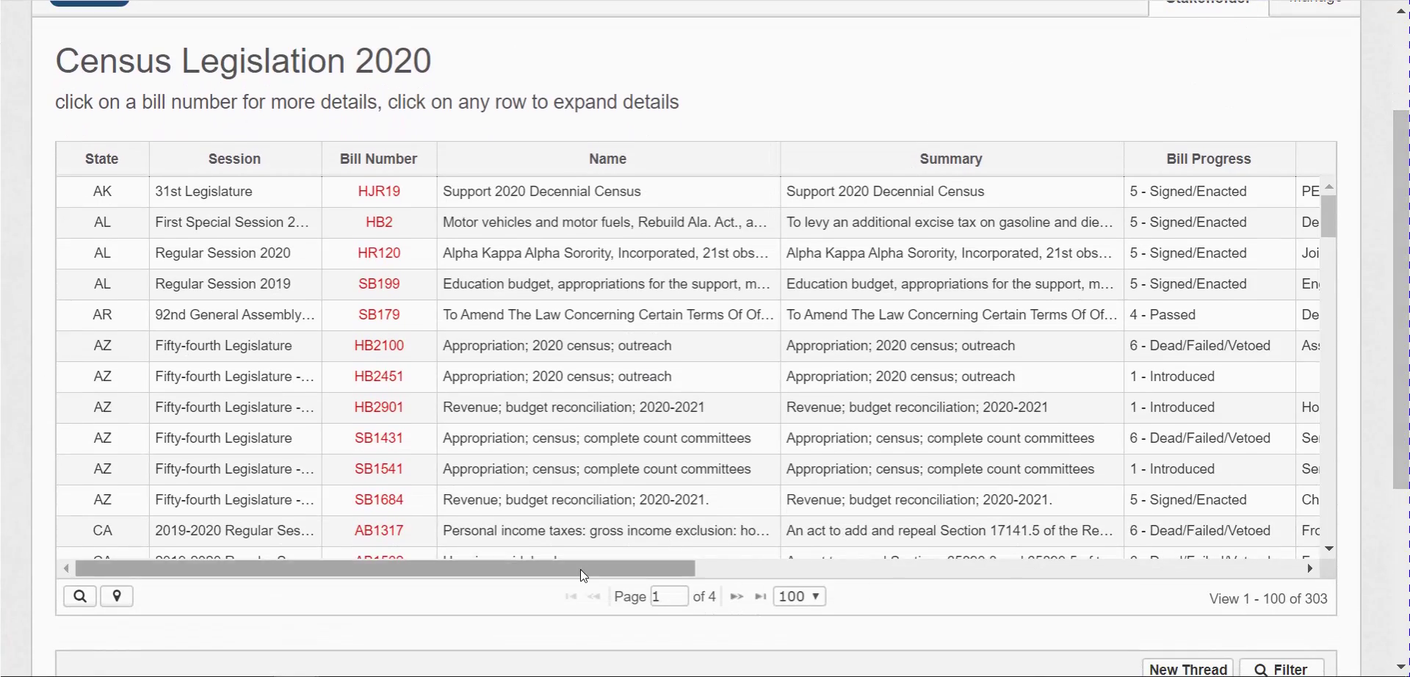
{"action": "left_click_drag", "start_coordinate": [584, 575], "coordinate": [524, 563]}
{"action": "scroll", "coordinate": [1186, 111], "scroll_direction": "up", "scroll_amount": 2}
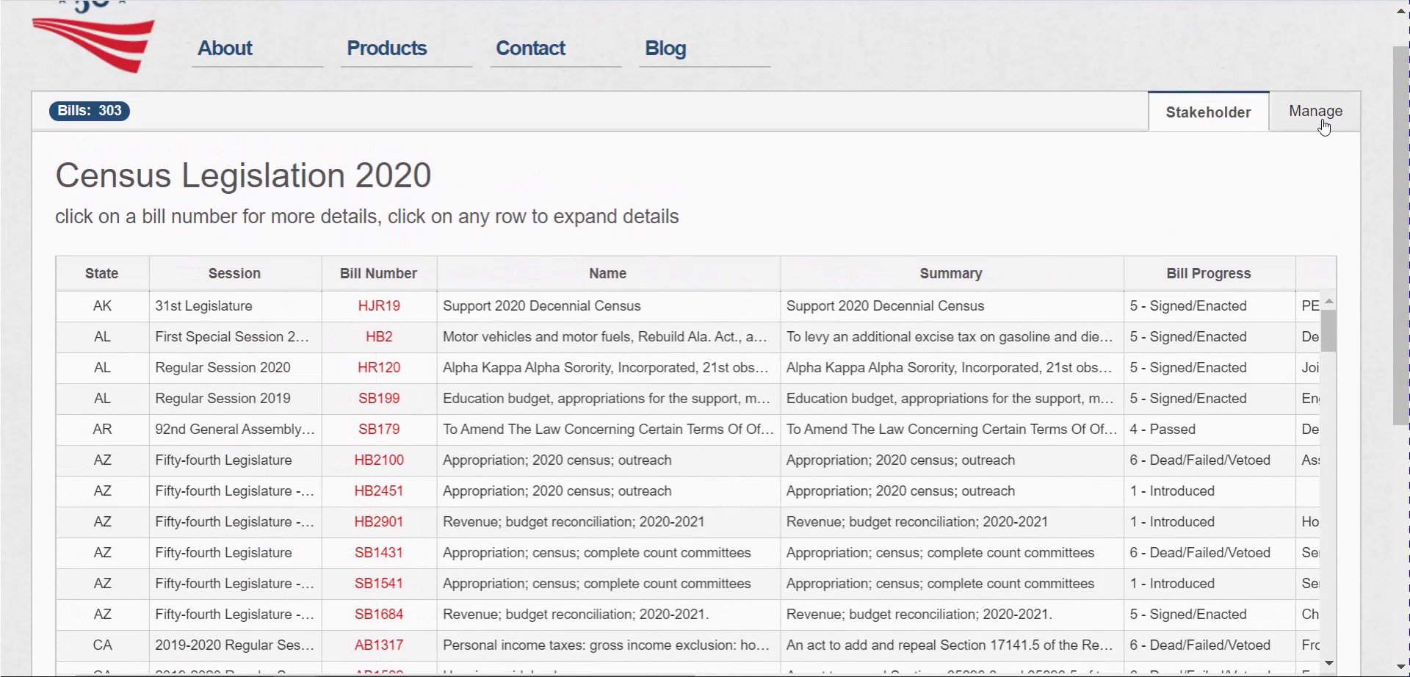
{"action": "left_click", "coordinate": [1323, 126]}
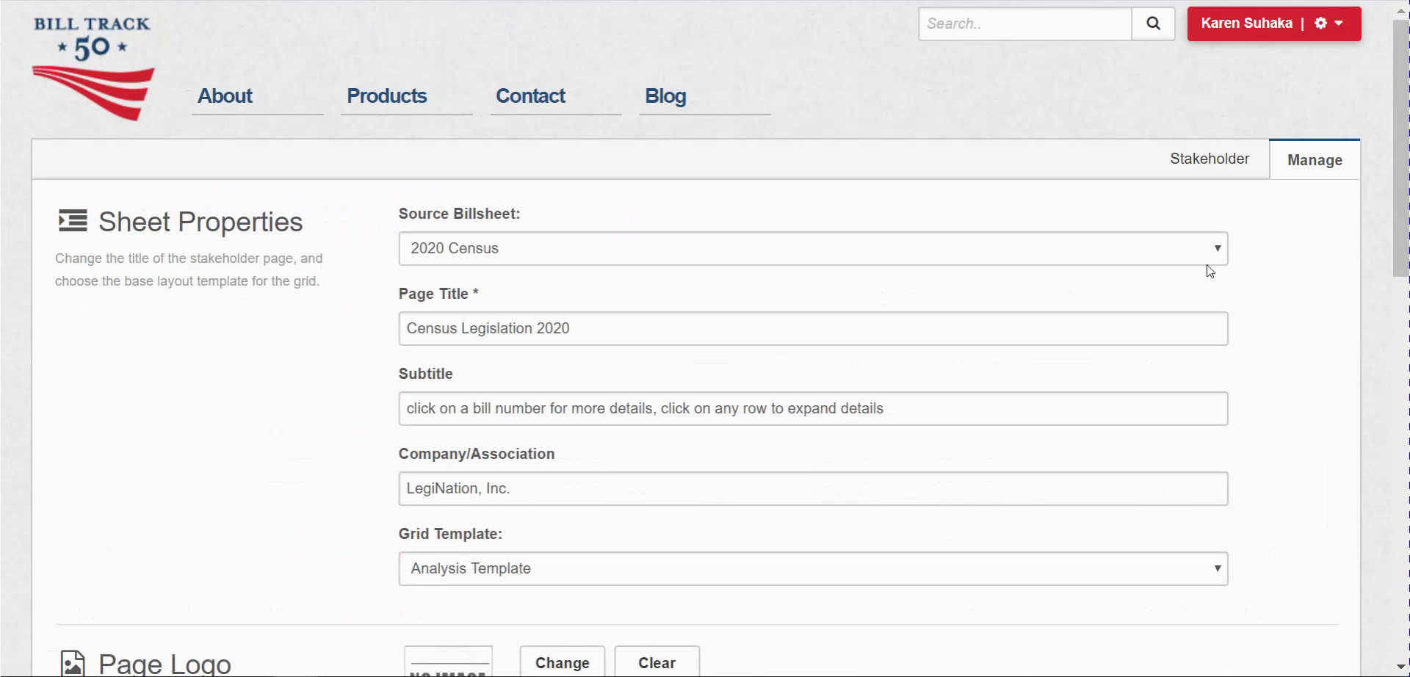
{"action": "left_click_drag", "start_coordinate": [1403, 183], "coordinate": [1403, 339]}
{"action": "left_click", "coordinate": [941, 162]}
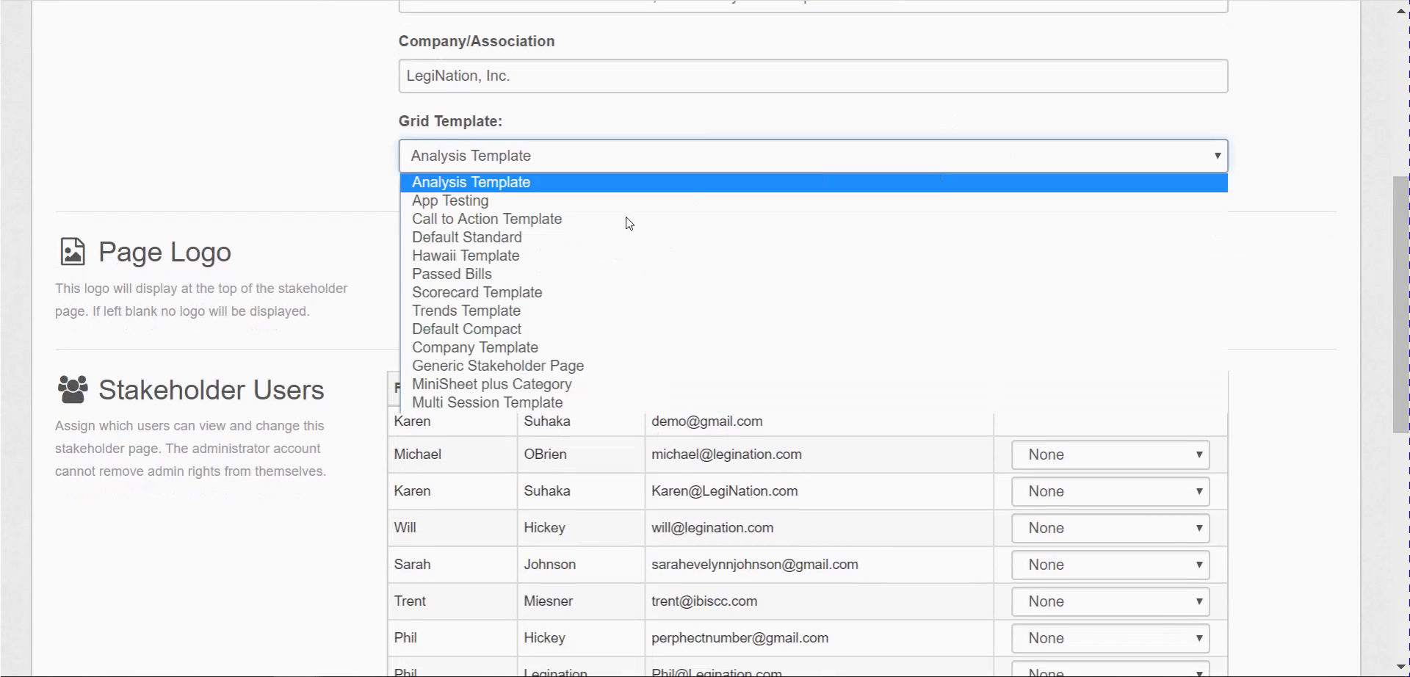
{"action": "left_click", "coordinate": [527, 366]}
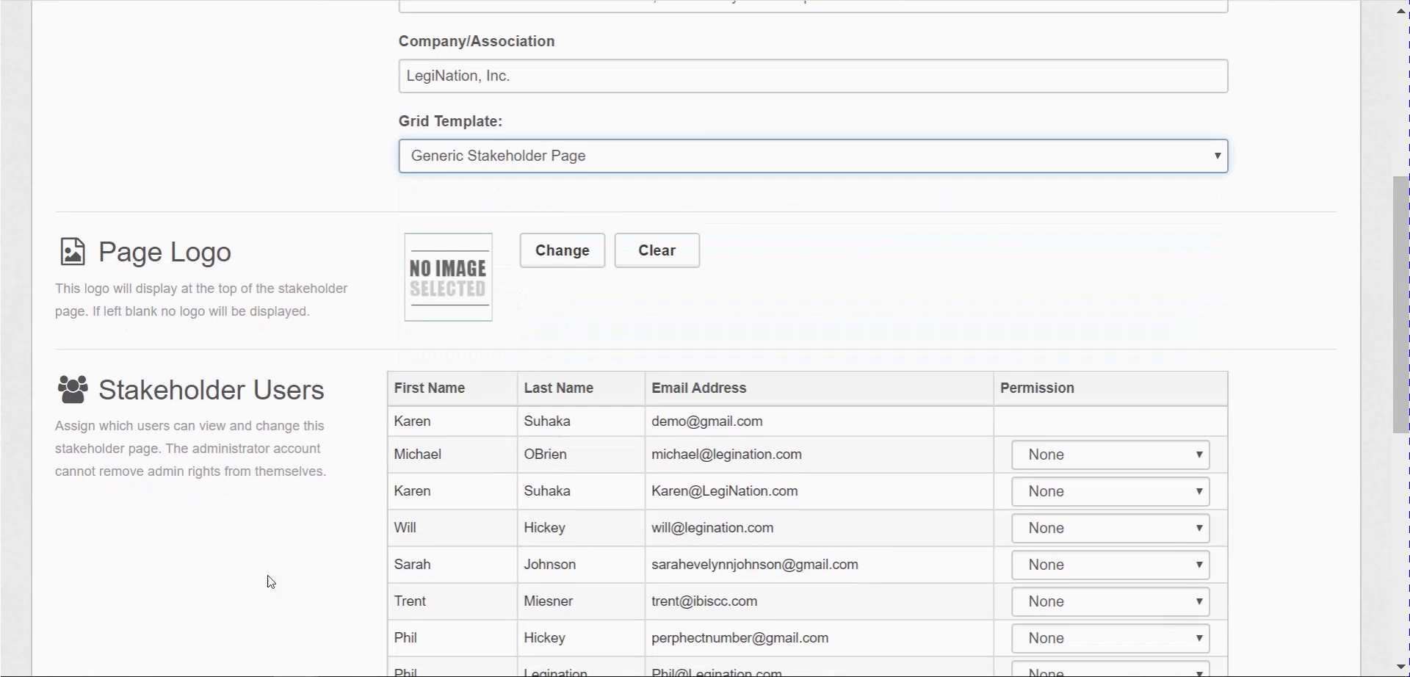
{"action": "scroll", "coordinate": [331, 577], "scroll_direction": "down", "scroll_amount": 8}
{"action": "left_click", "coordinate": [445, 490]}
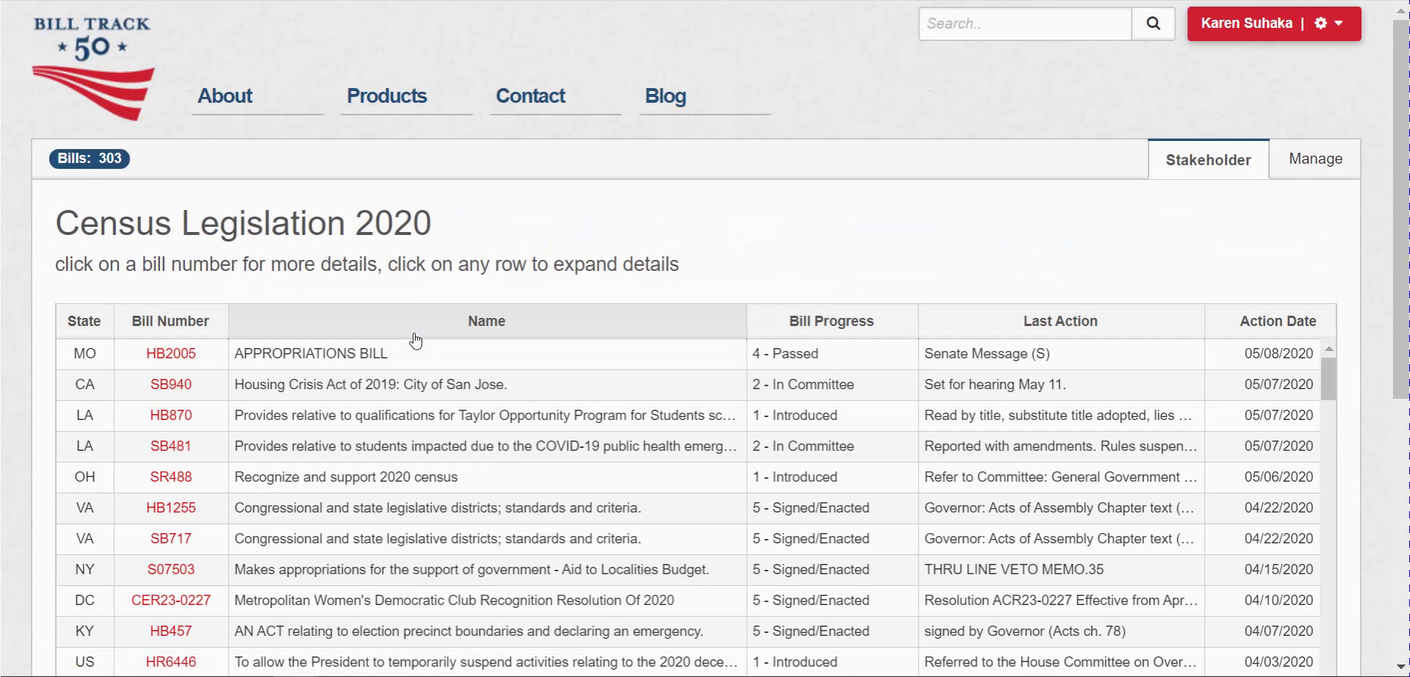
Look over the stakeholder page's bill grid and the account options for managing bill templates
{"action": "scroll", "coordinate": [1401, 304], "scroll_direction": "down", "scroll_amount": 2}
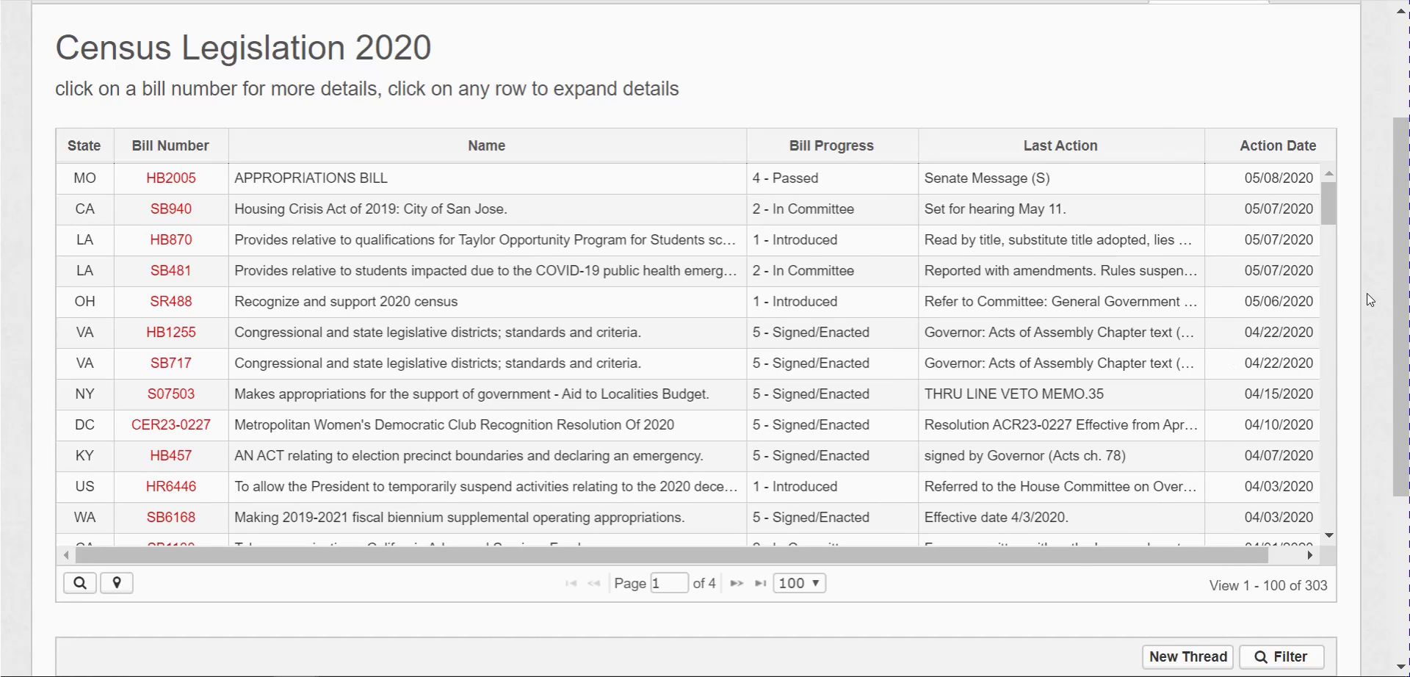
{"action": "left_click_drag", "start_coordinate": [1402, 298], "coordinate": [1372, 171]}
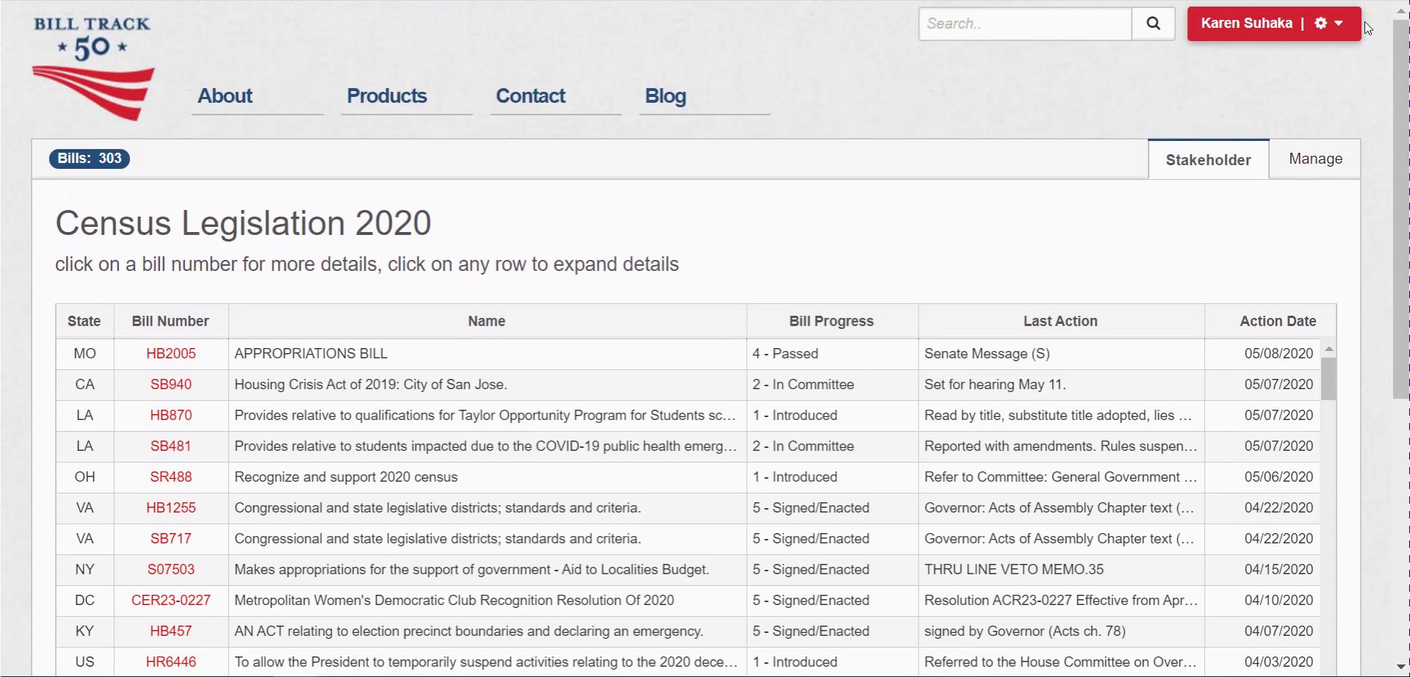
{"action": "left_click", "coordinate": [1337, 23]}
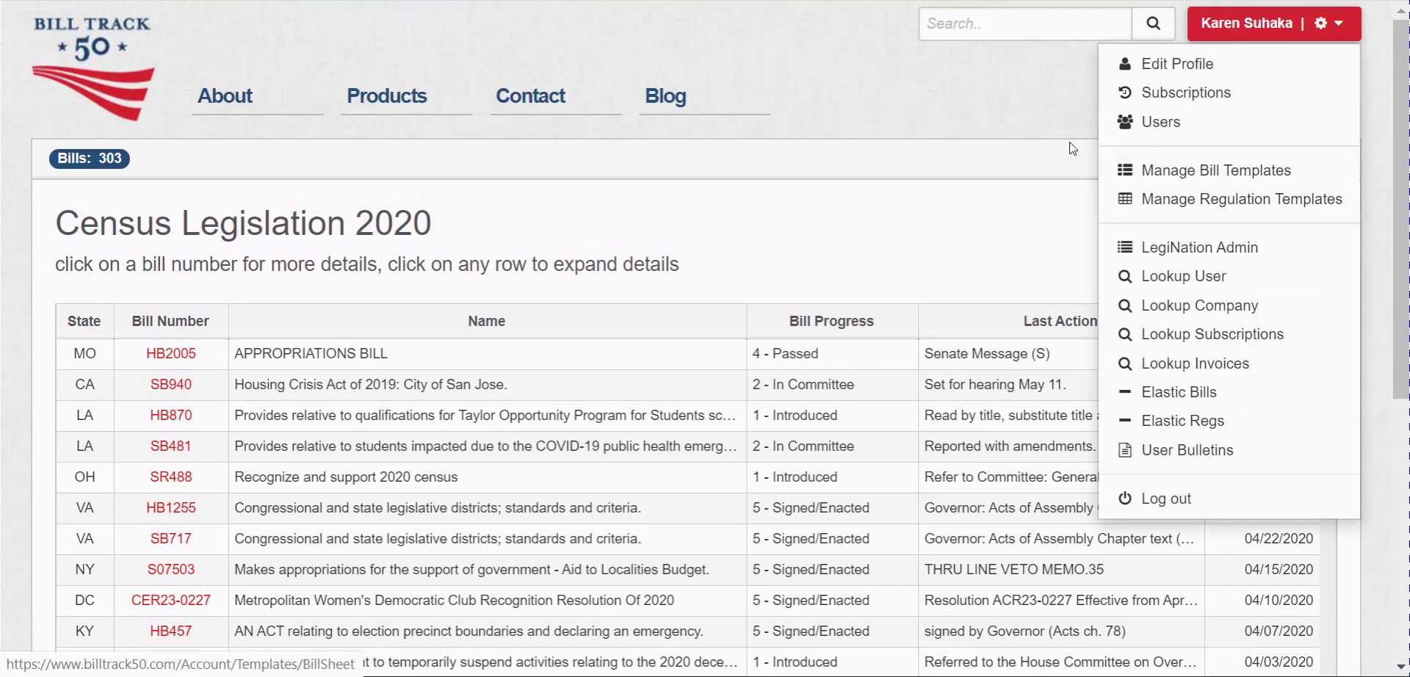
{"action": "left_click", "coordinate": [1037, 90]}
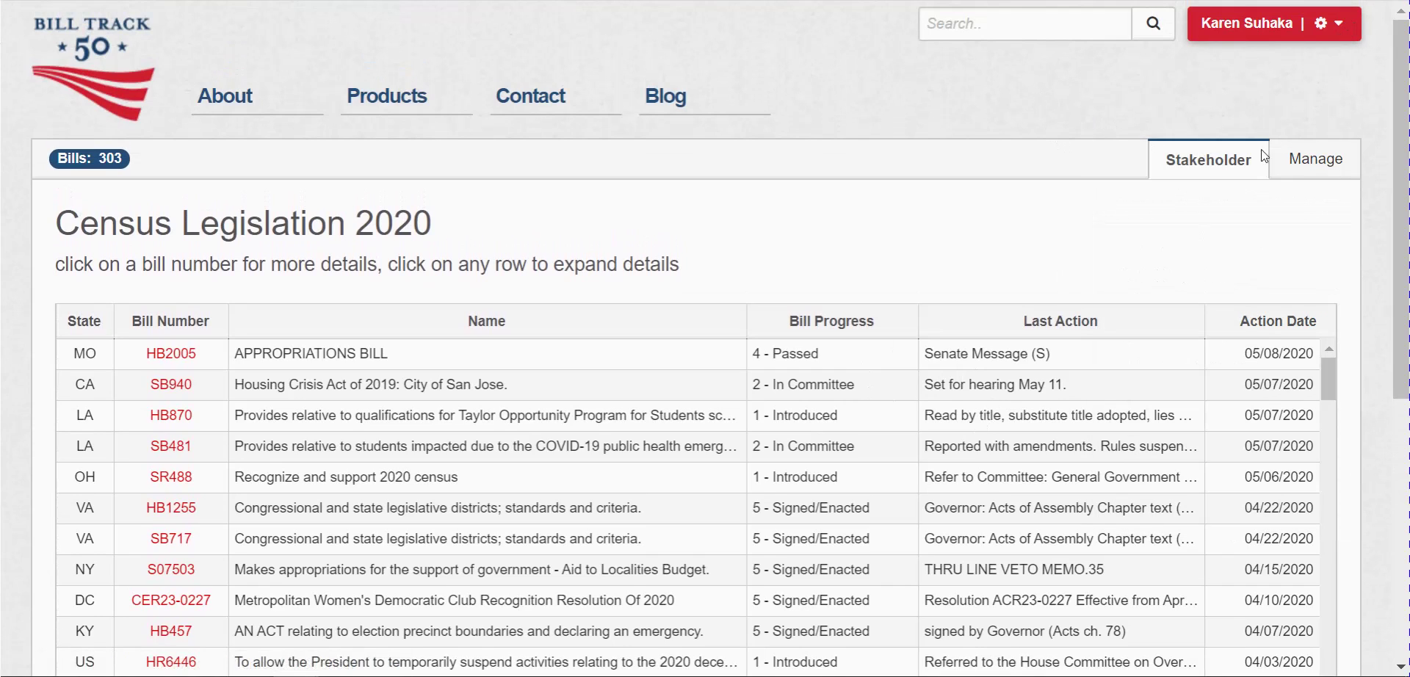
Review the stakeholder page's management settings, from sheet properties and logo to user permissions, and return to the page view
{"action": "left_click", "coordinate": [1316, 163]}
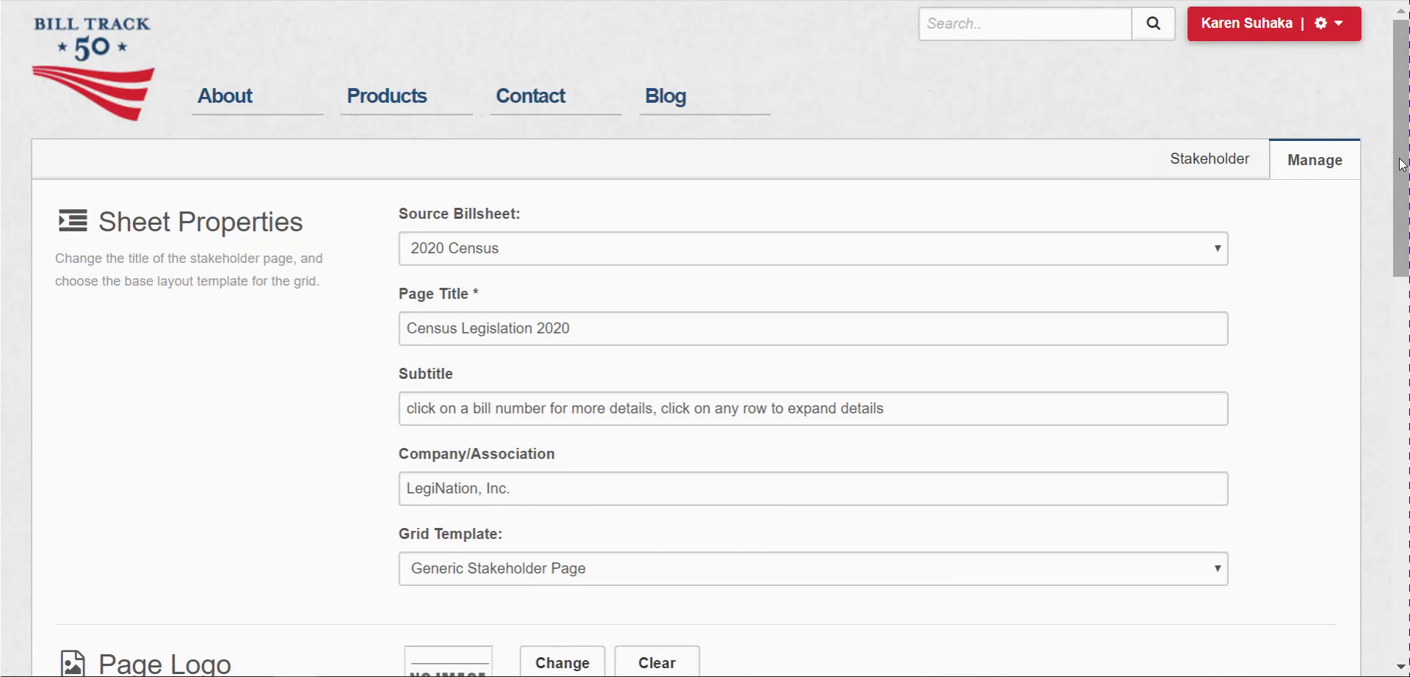
{"action": "left_click_drag", "start_coordinate": [1403, 165], "coordinate": [1403, 262]}
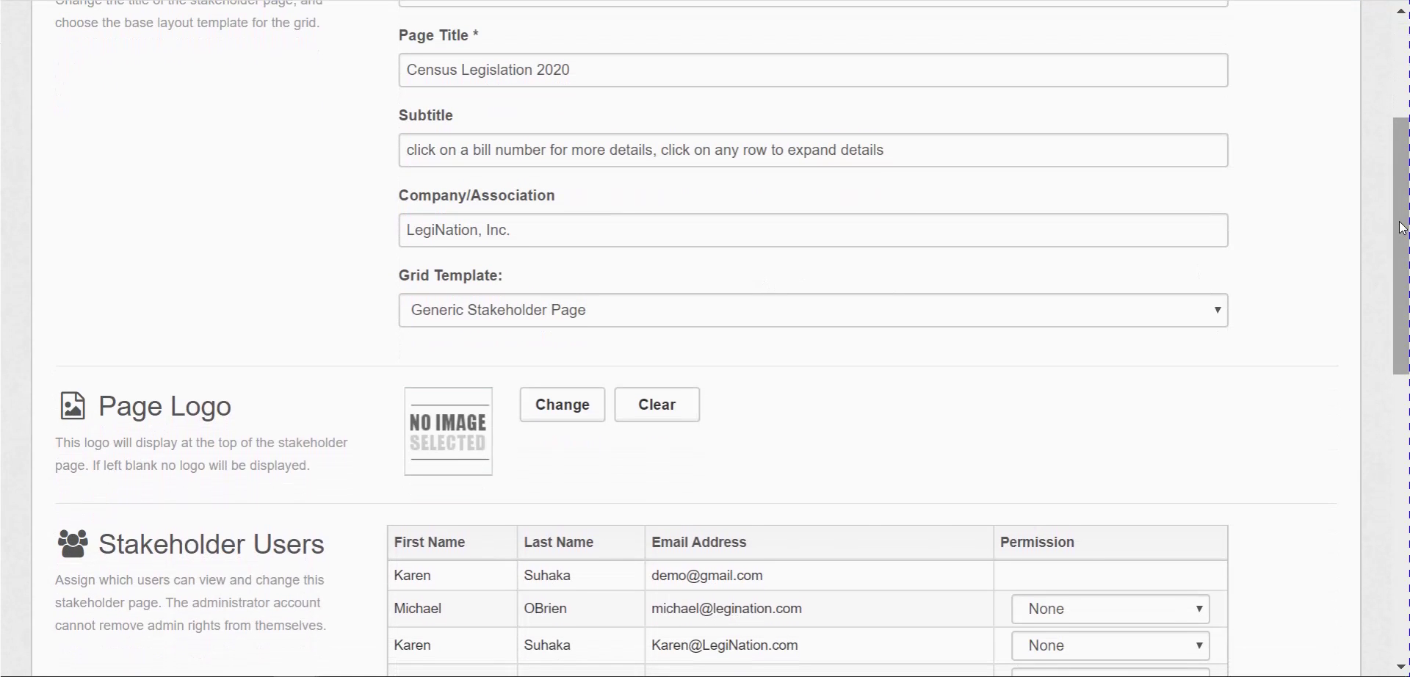
{"action": "left_click_drag", "start_coordinate": [1405, 213], "coordinate": [1403, 374]}
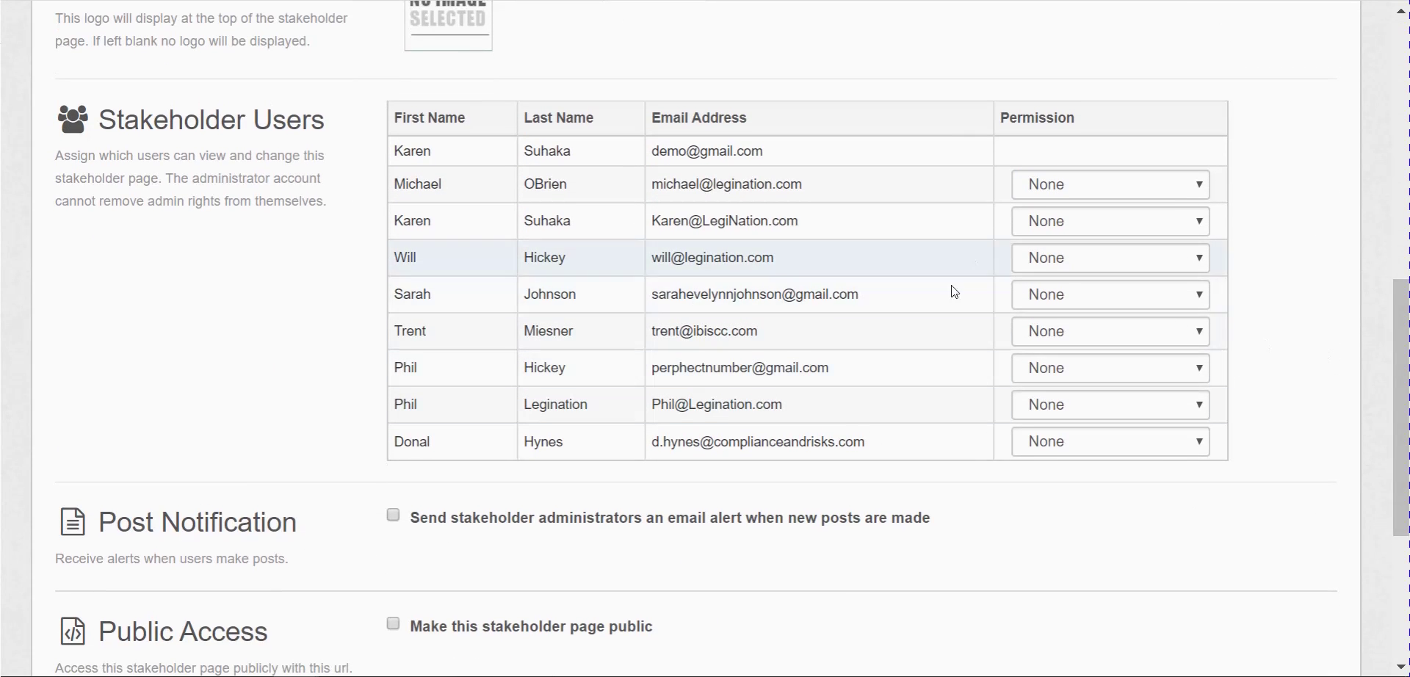
{"action": "left_click_drag", "start_coordinate": [1402, 360], "coordinate": [1364, 56]}
{"action": "left_click", "coordinate": [1196, 169]}
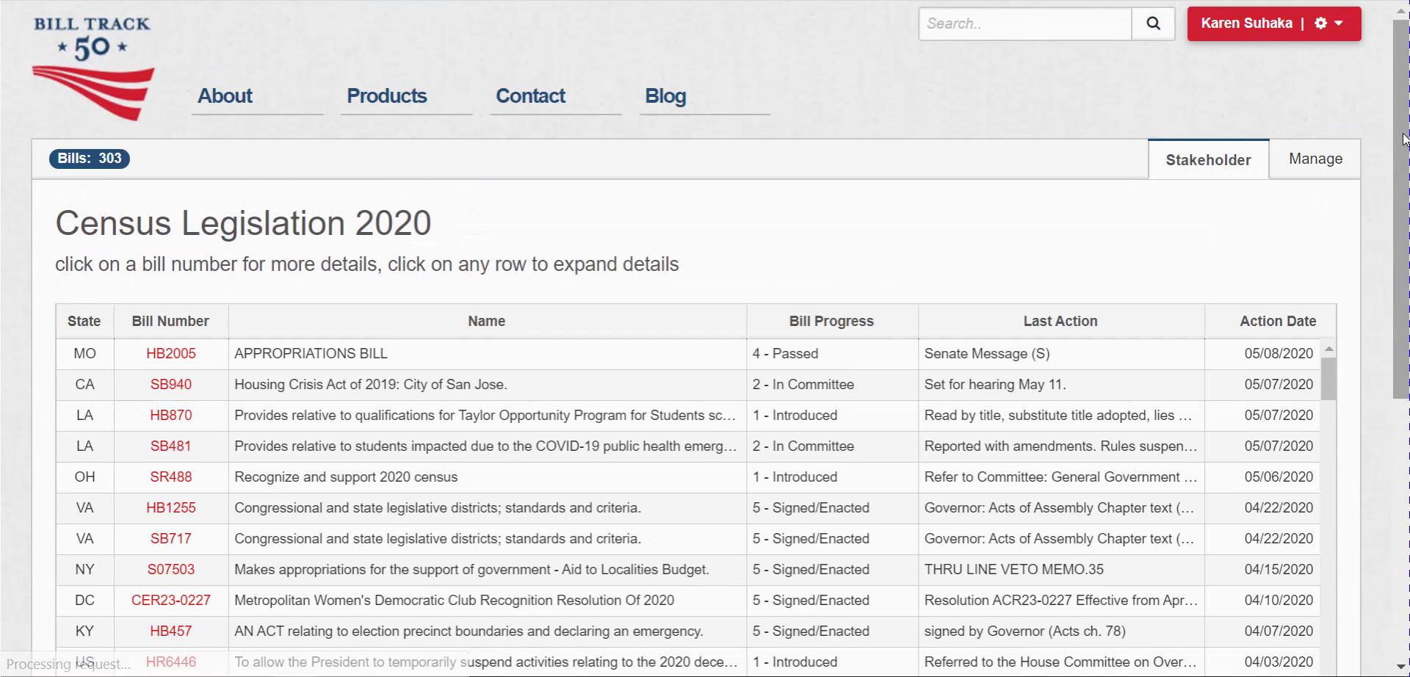
Examine the blank new discussion thread form with its topic, post body and associated bills fields, and return to the stakeholder page
{"action": "scroll", "coordinate": [1407, 136], "scroll_direction": "down", "scroll_amount": 3}
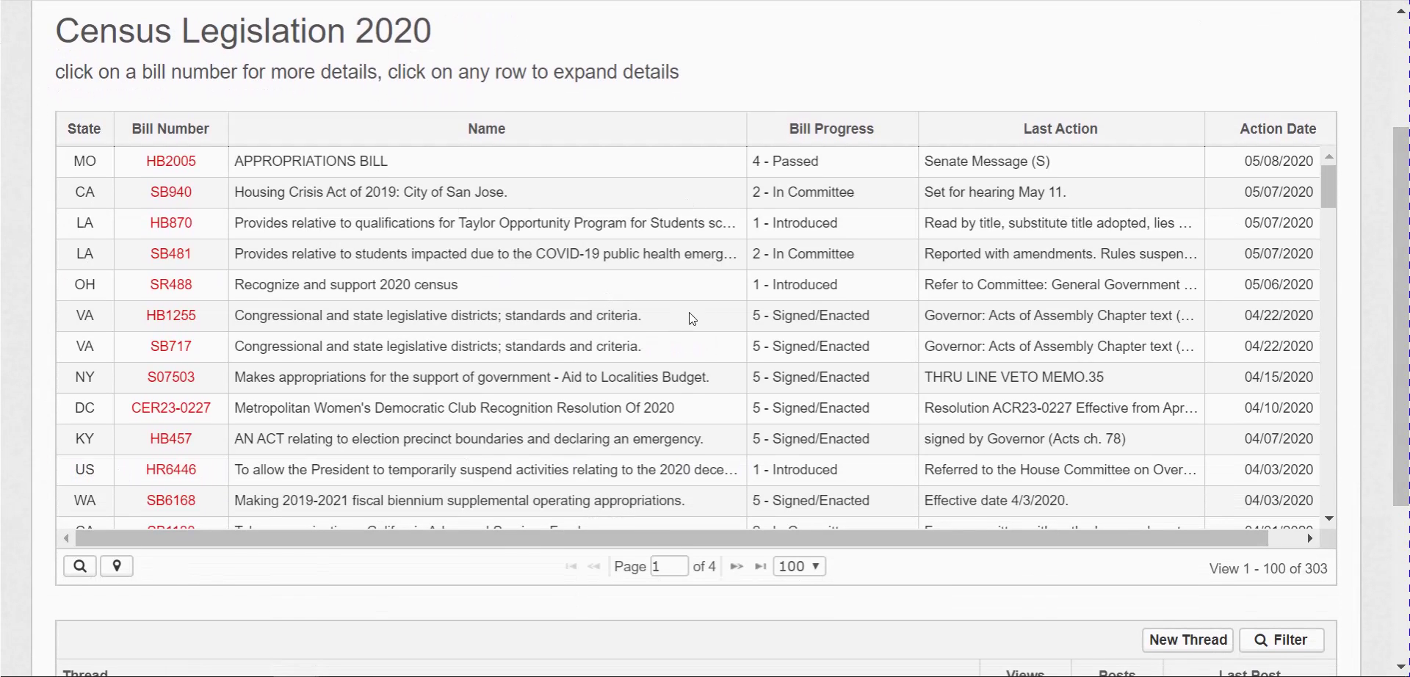
{"action": "scroll", "coordinate": [1402, 283], "scroll_direction": "down", "scroll_amount": 3}
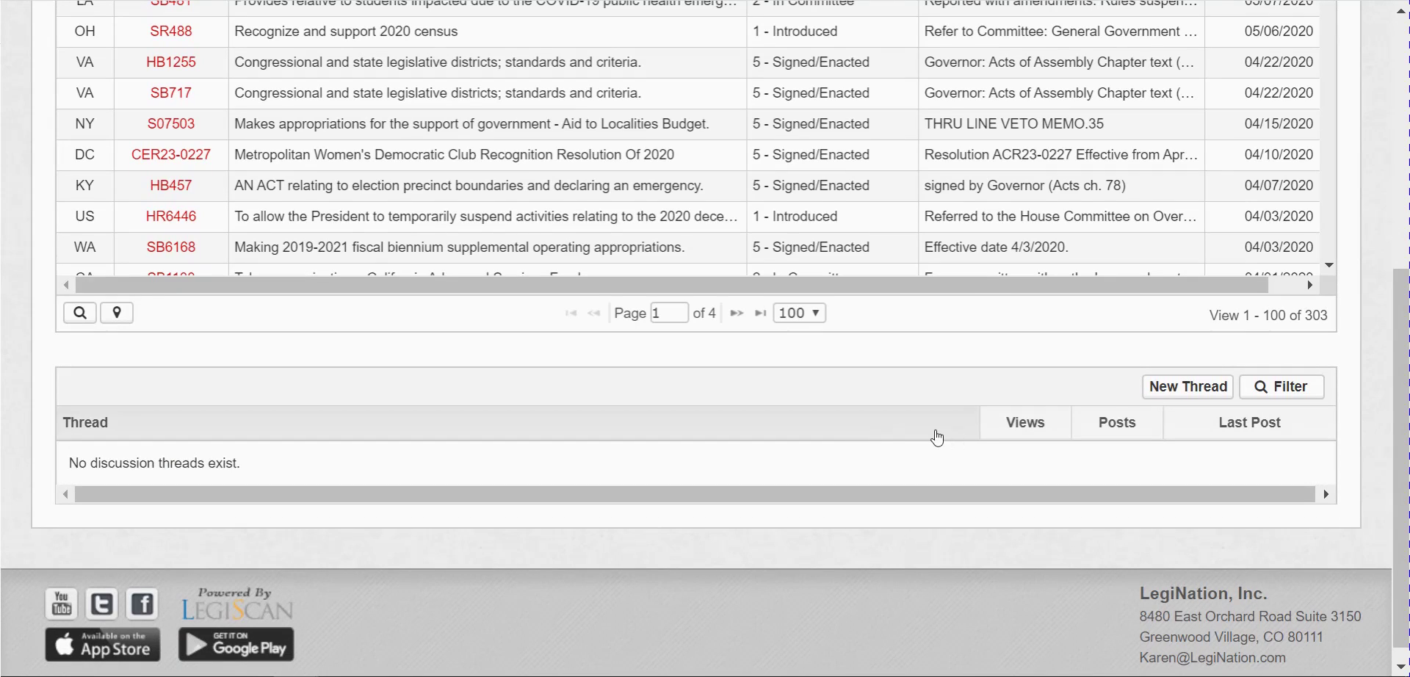
{"action": "left_click", "coordinate": [1184, 386]}
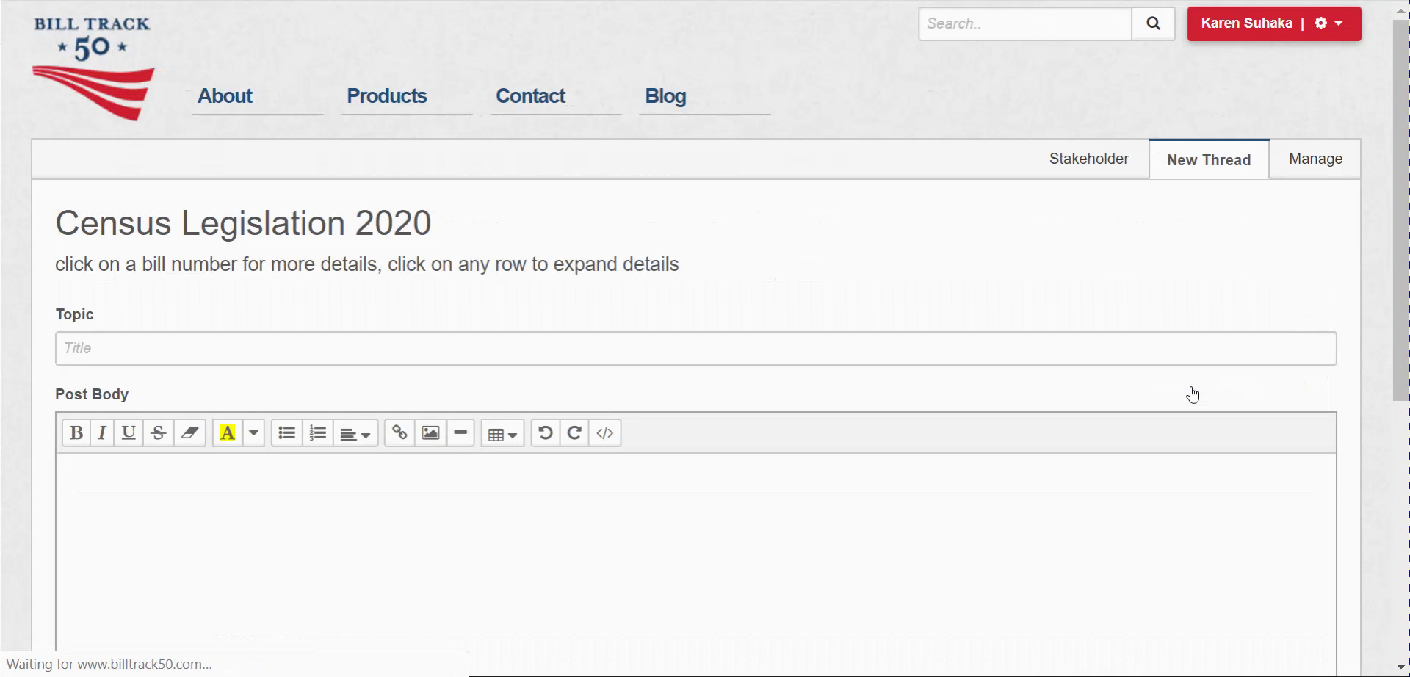
{"action": "scroll", "coordinate": [1400, 294], "scroll_direction": "down", "scroll_amount": 2}
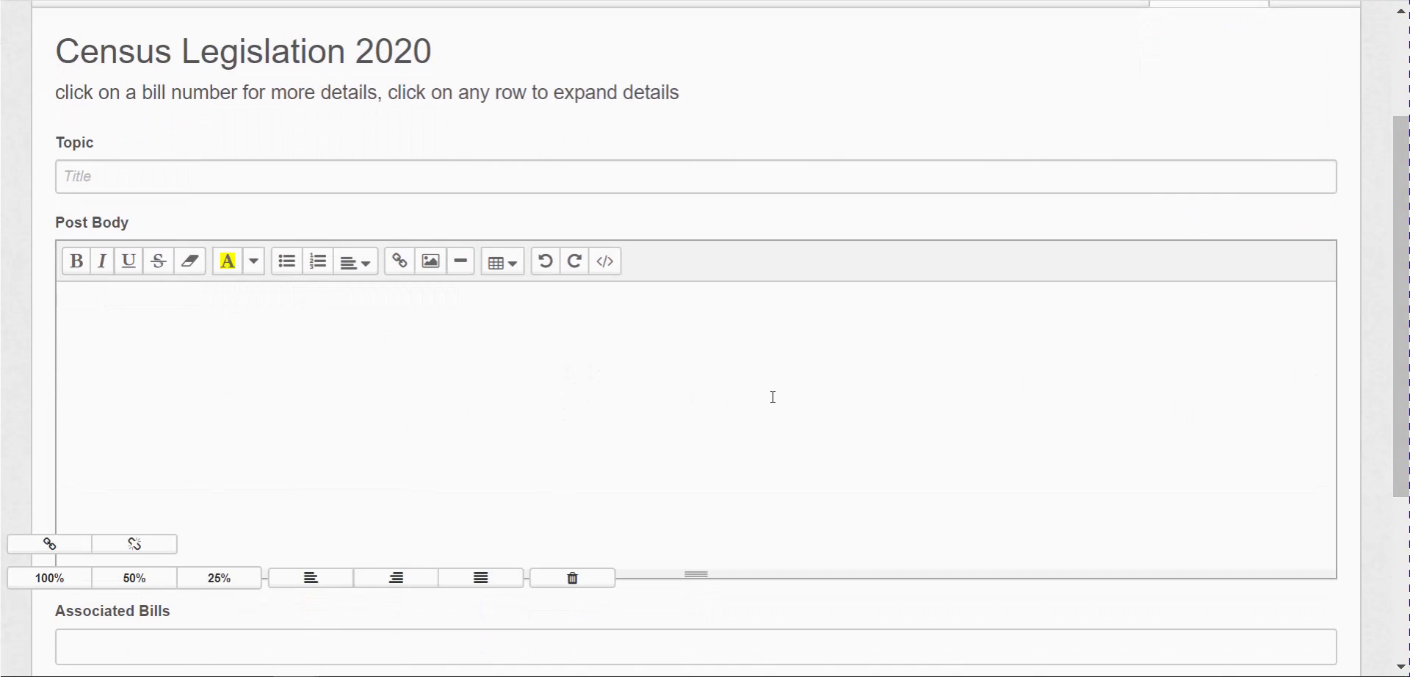
{"action": "scroll", "coordinate": [1399, 363], "scroll_direction": "up", "scroll_amount": 1}
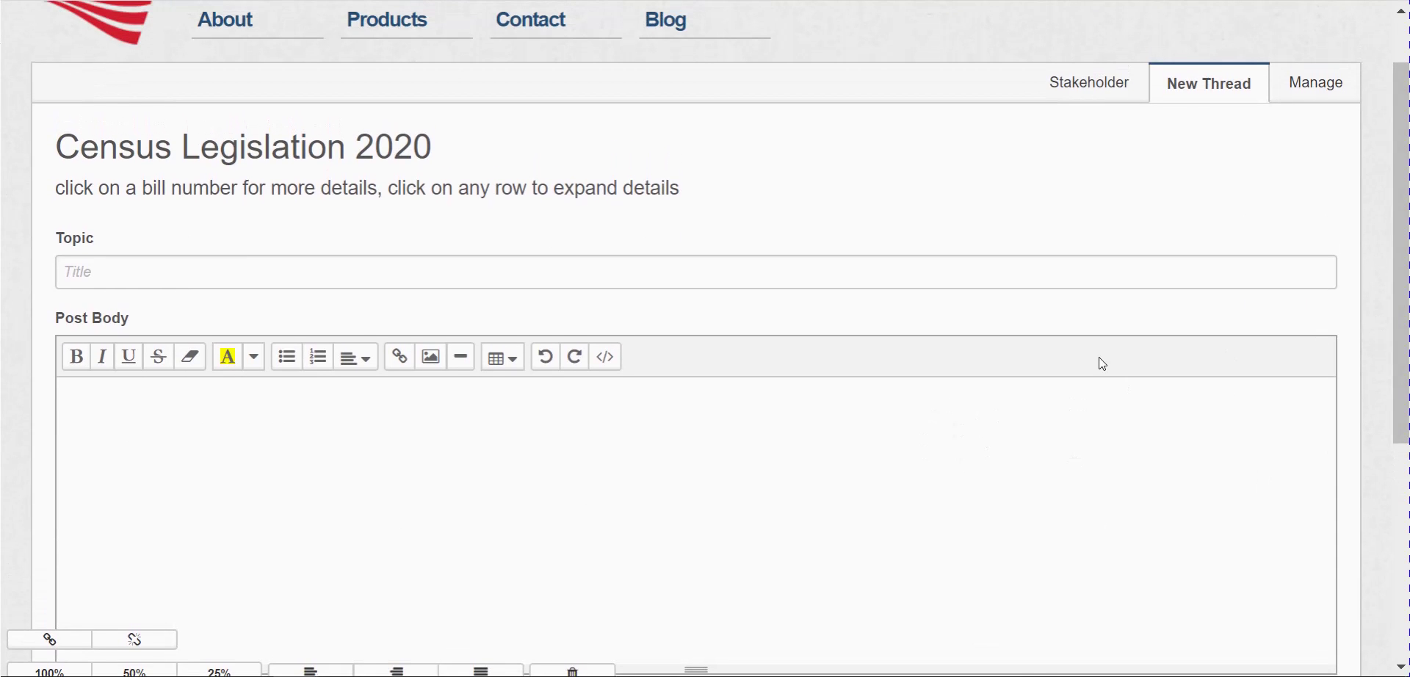
{"action": "left_click", "coordinate": [1094, 86]}
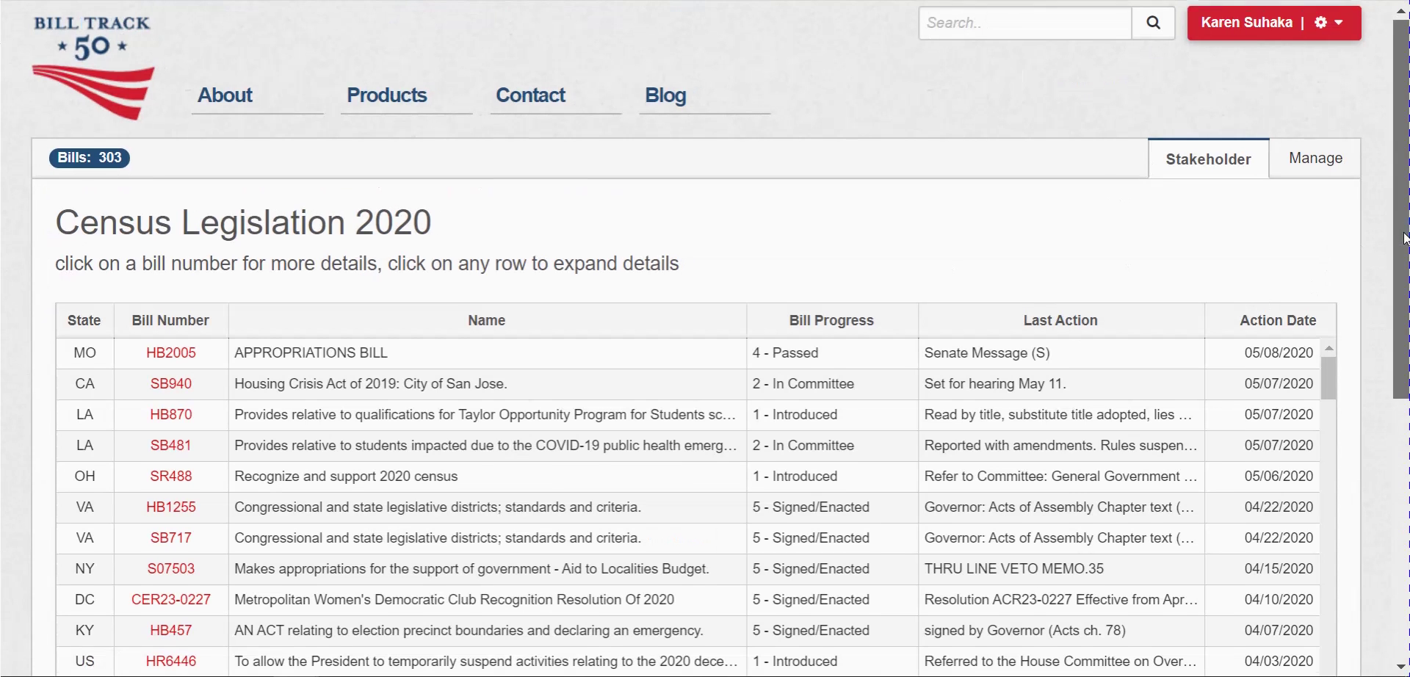
Review the bill grid and the discussion thread area beneath it on the stakeholder page
{"action": "left_click_drag", "start_coordinate": [1404, 238], "coordinate": [1404, 315]}
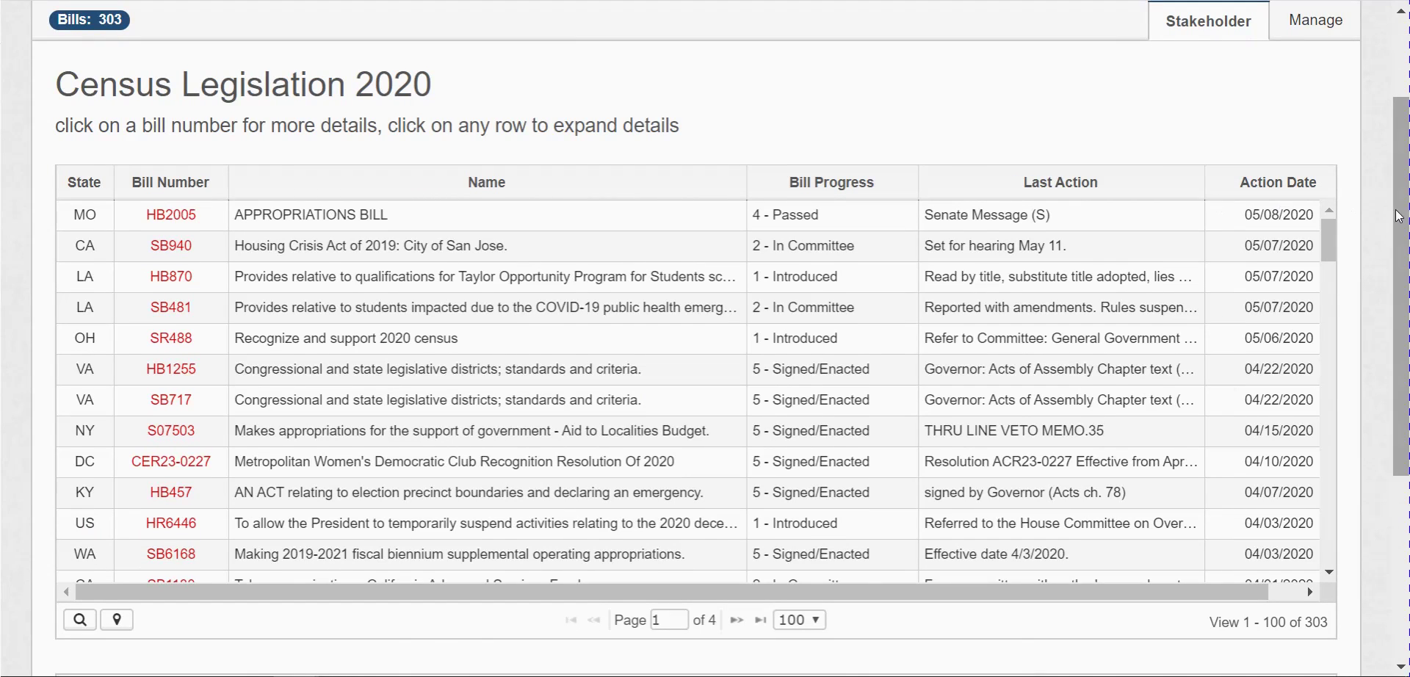
{"action": "scroll", "coordinate": [1400, 217], "scroll_direction": "down", "scroll_amount": 1}
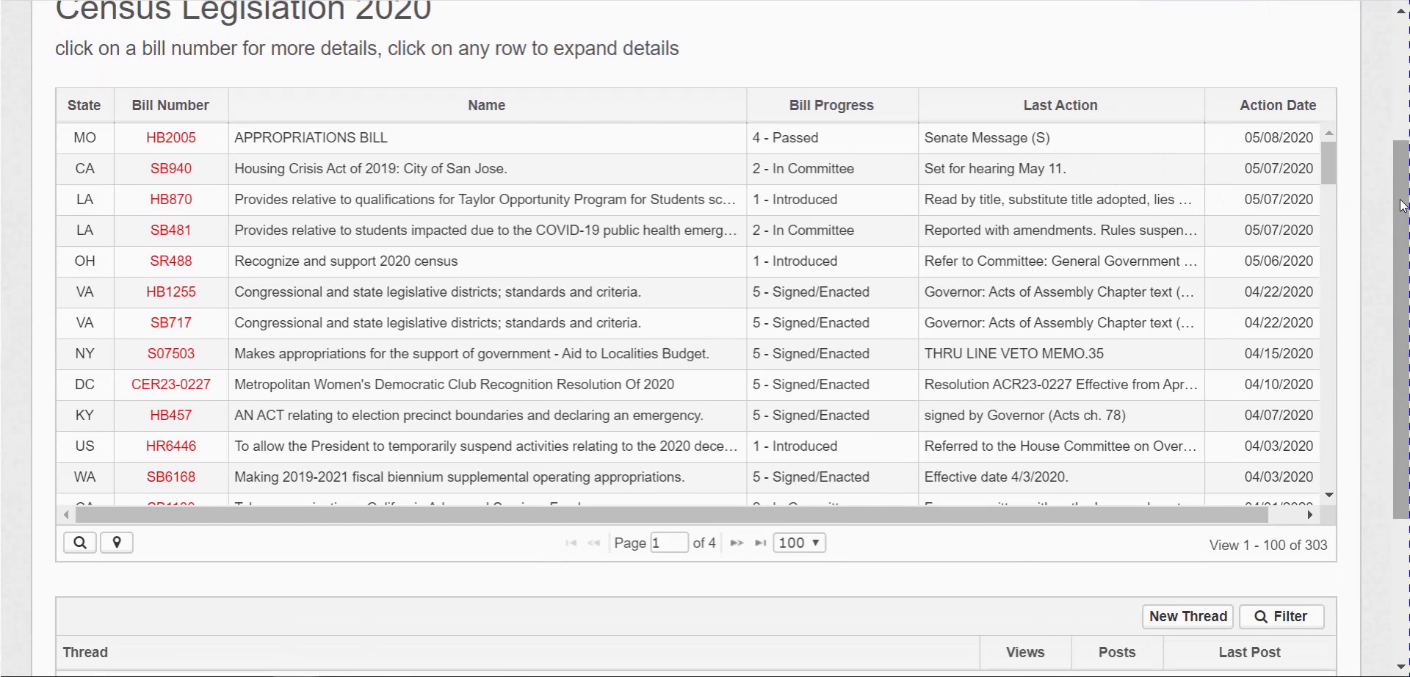
{"action": "left_click_drag", "start_coordinate": [1402, 207], "coordinate": [1402, 319]}
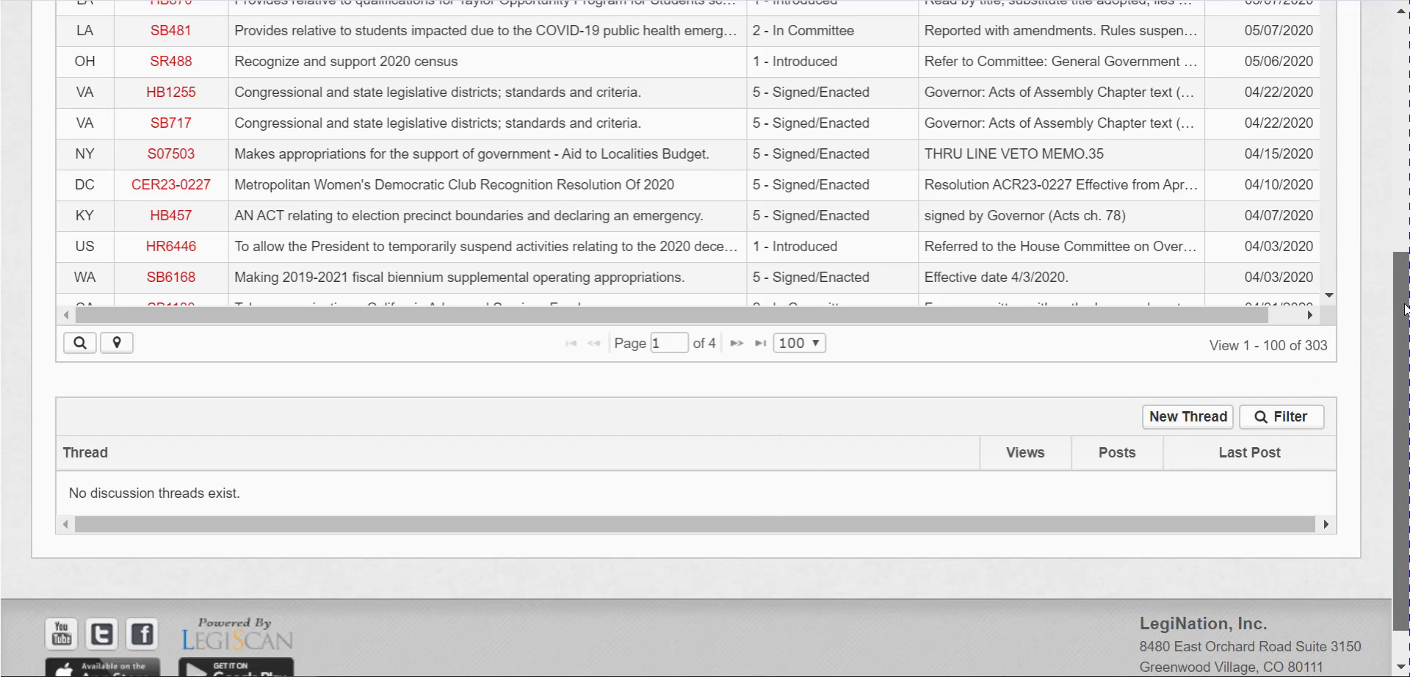
{"action": "left_click_drag", "start_coordinate": [1401, 441], "coordinate": [1367, 63]}
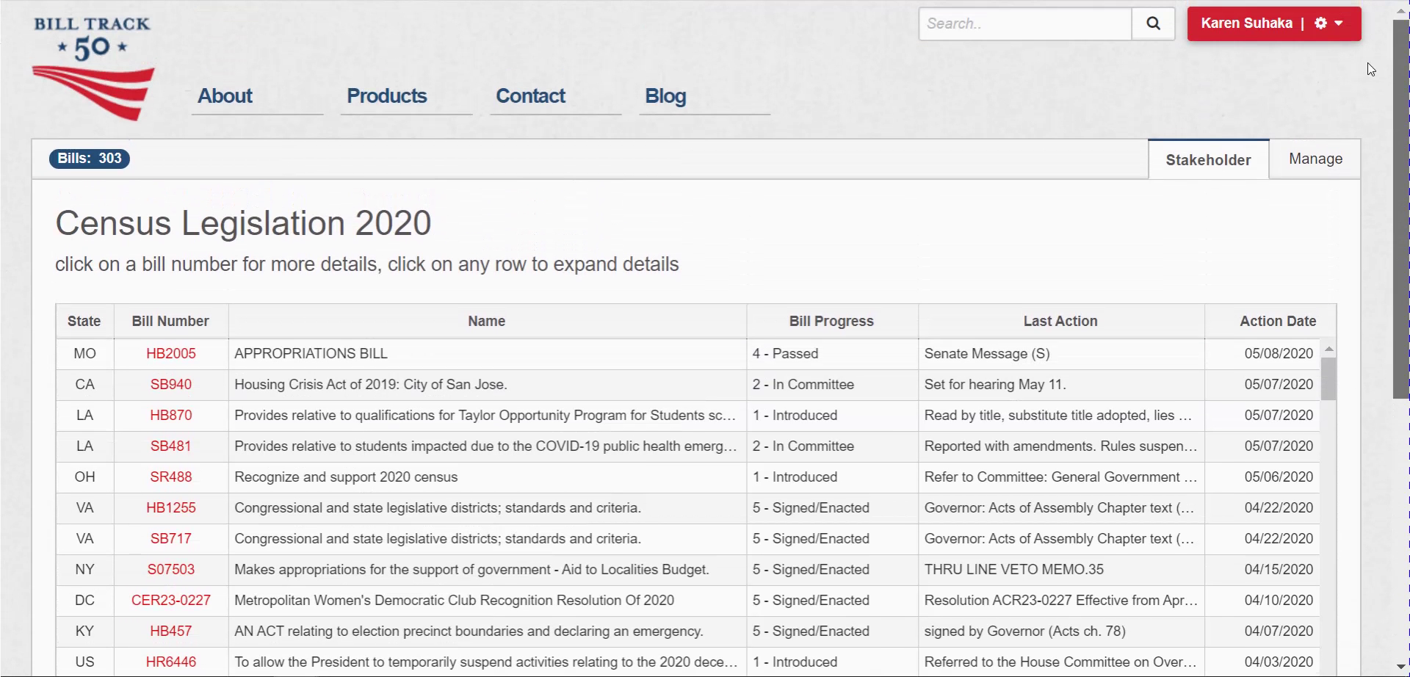
Turn on public access for the Census Legislation 2020 page in its management settings and examine its public URLs
{"action": "left_click", "coordinate": [1294, 164]}
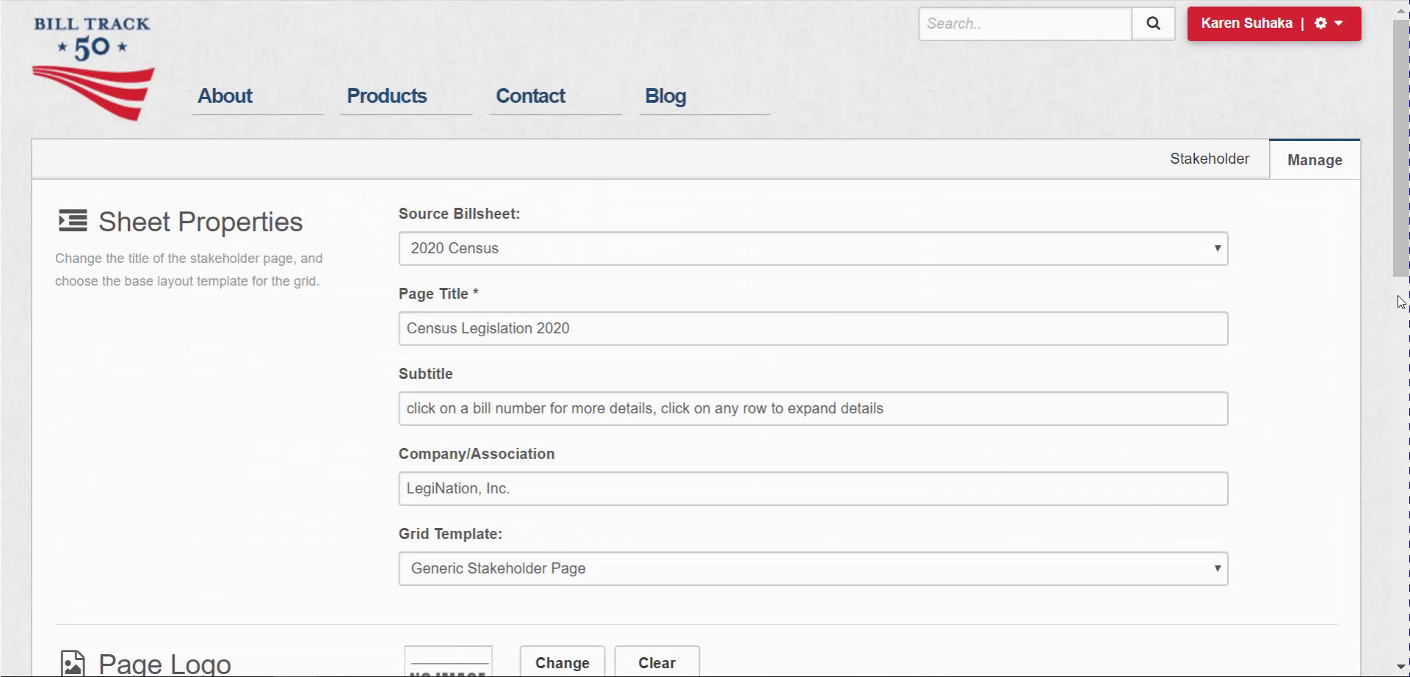
{"action": "left_click_drag", "start_coordinate": [1403, 272], "coordinate": [1409, 427]}
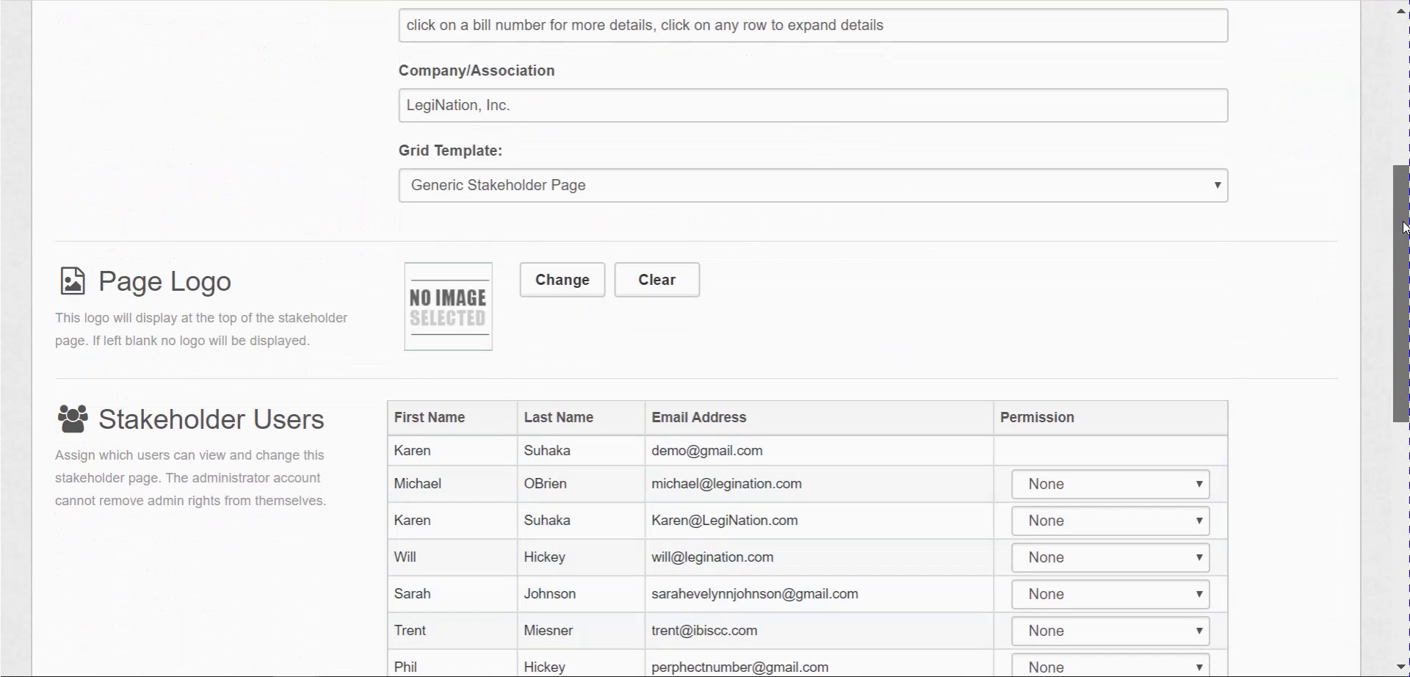
{"action": "left_click_drag", "start_coordinate": [1398, 233], "coordinate": [1403, 372]}
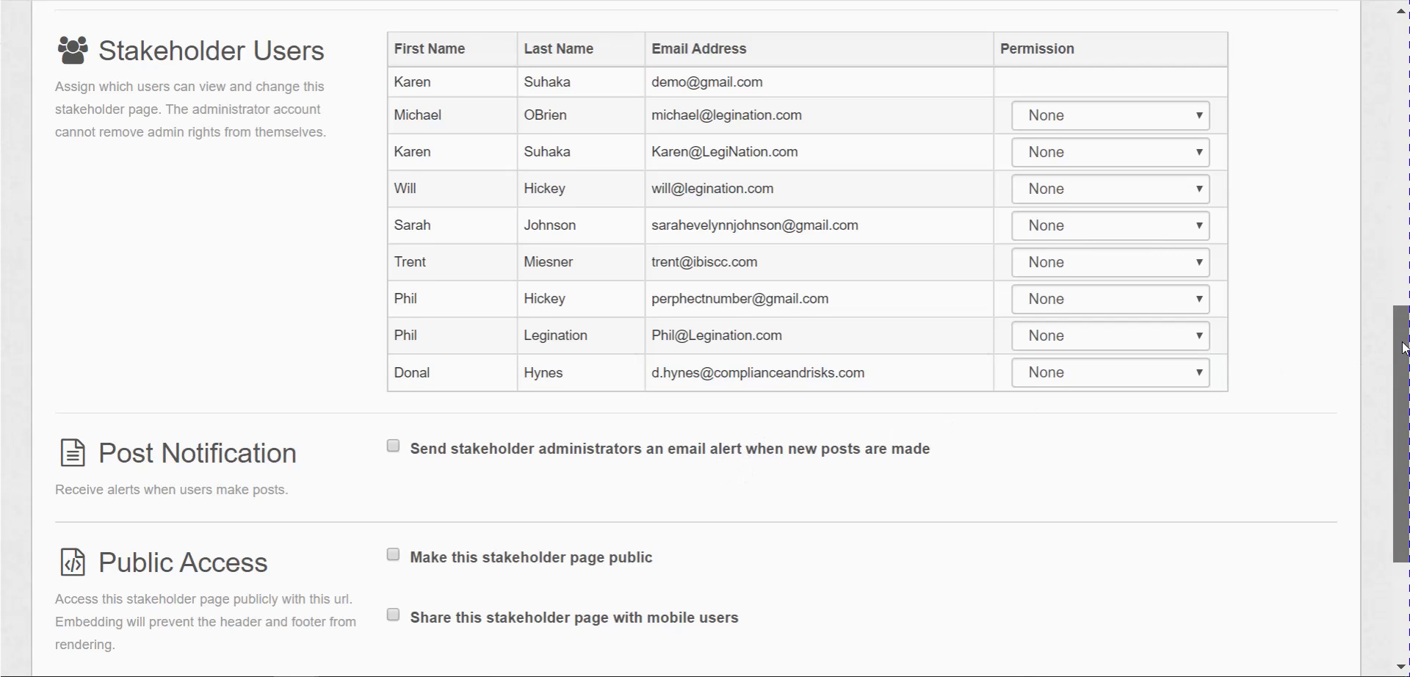
{"action": "left_click_drag", "start_coordinate": [1405, 335], "coordinate": [1404, 393]}
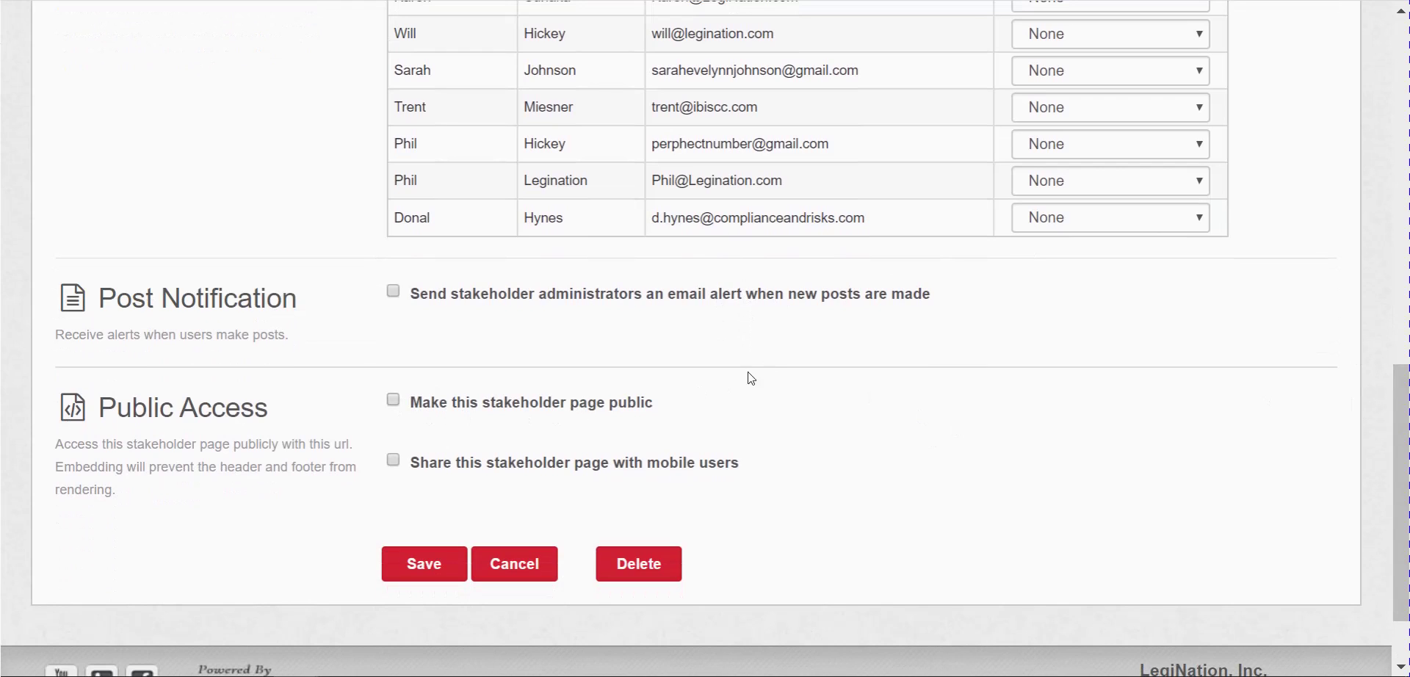
{"action": "left_click", "coordinate": [392, 400]}
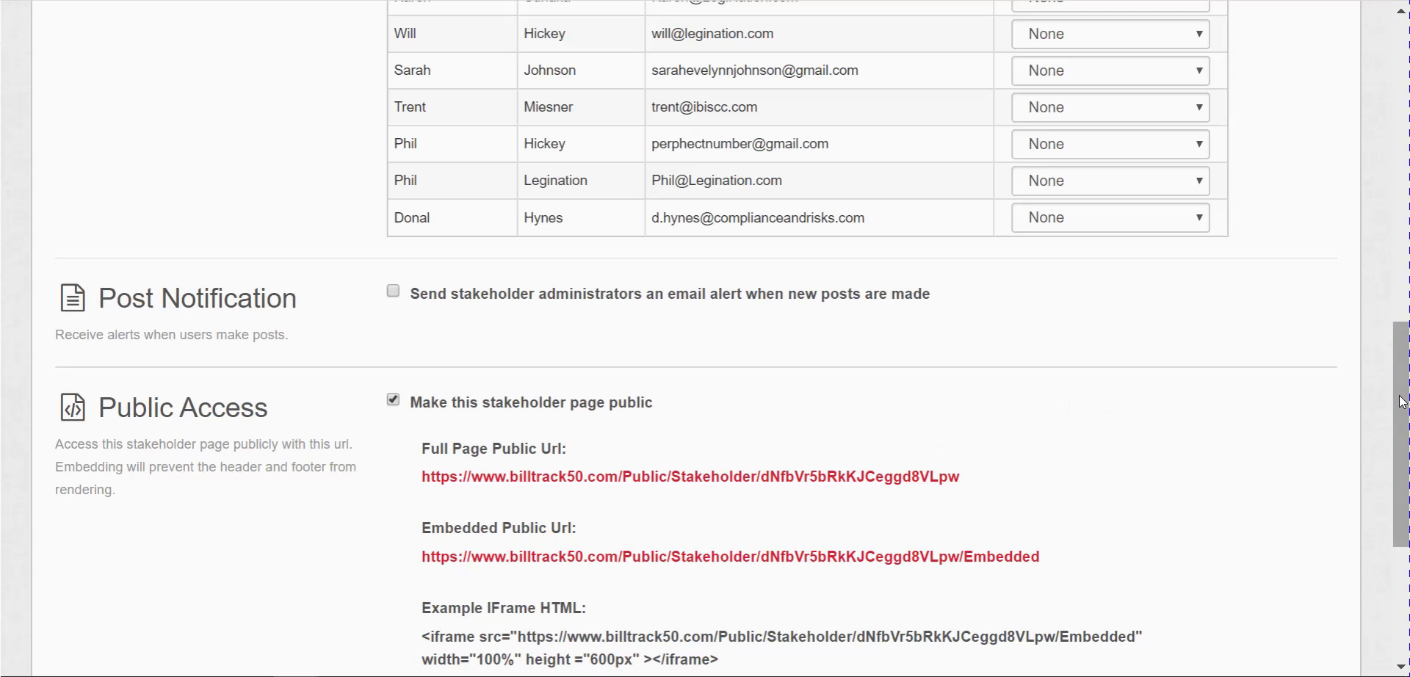
{"action": "left_click_drag", "start_coordinate": [1402, 402], "coordinate": [1402, 440]}
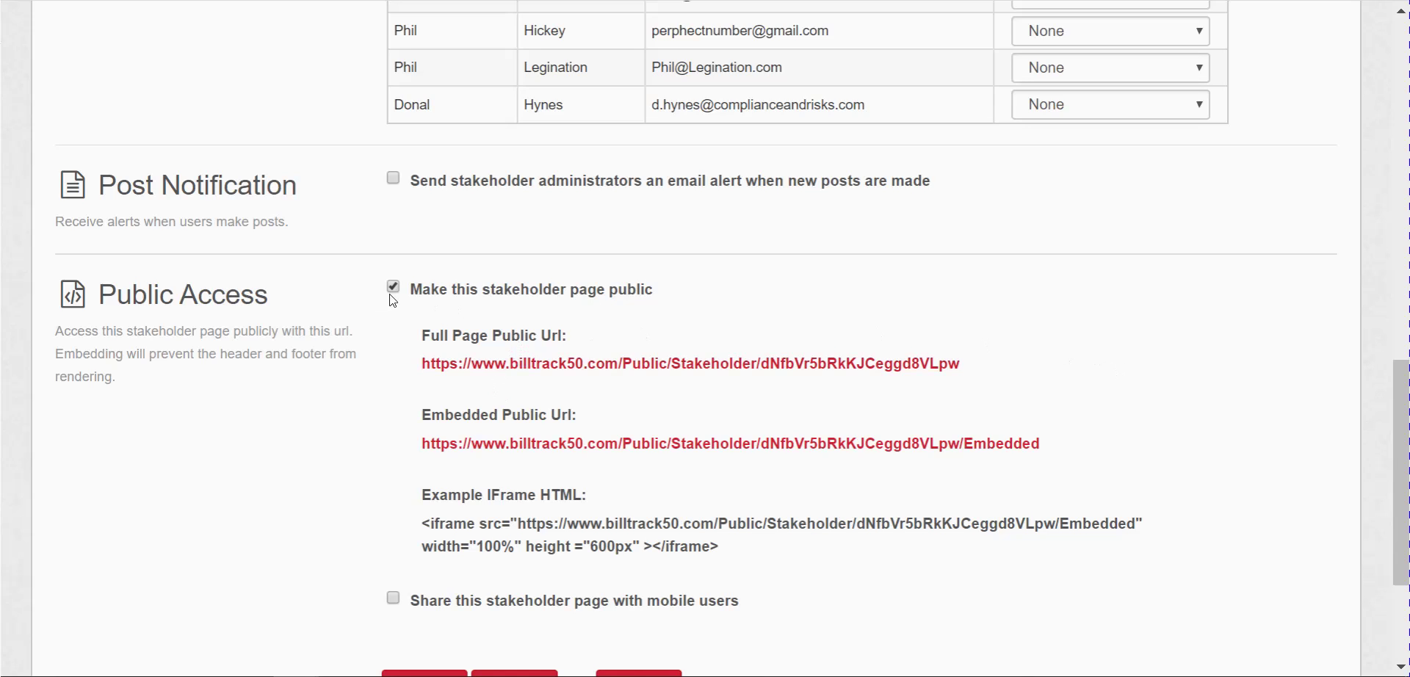
{"action": "scroll", "coordinate": [271, 485], "scroll_direction": "down", "scroll_amount": 3}
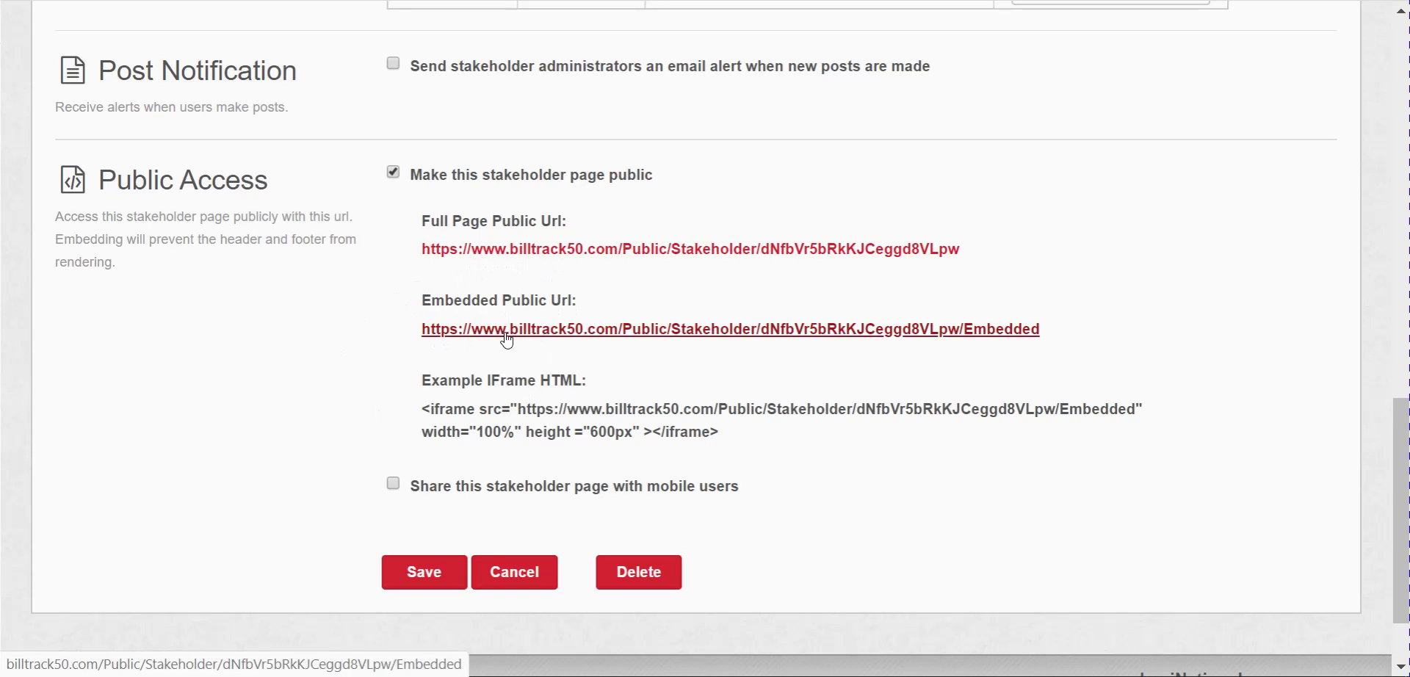
Open the embedded public version of the stakeholder page and look over its header and bill grid
{"action": "left_click", "coordinate": [661, 335]}
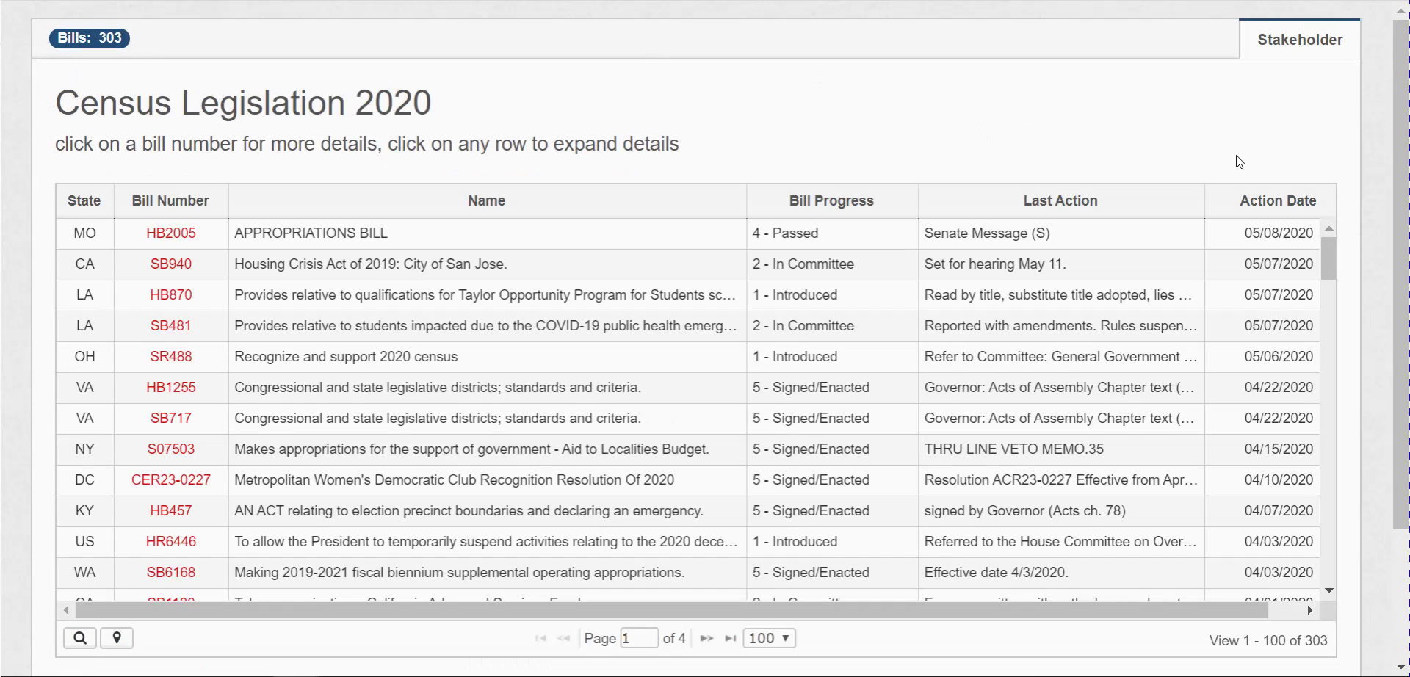
{"action": "scroll", "coordinate": [679, 650], "scroll_direction": "down", "scroll_amount": 3}
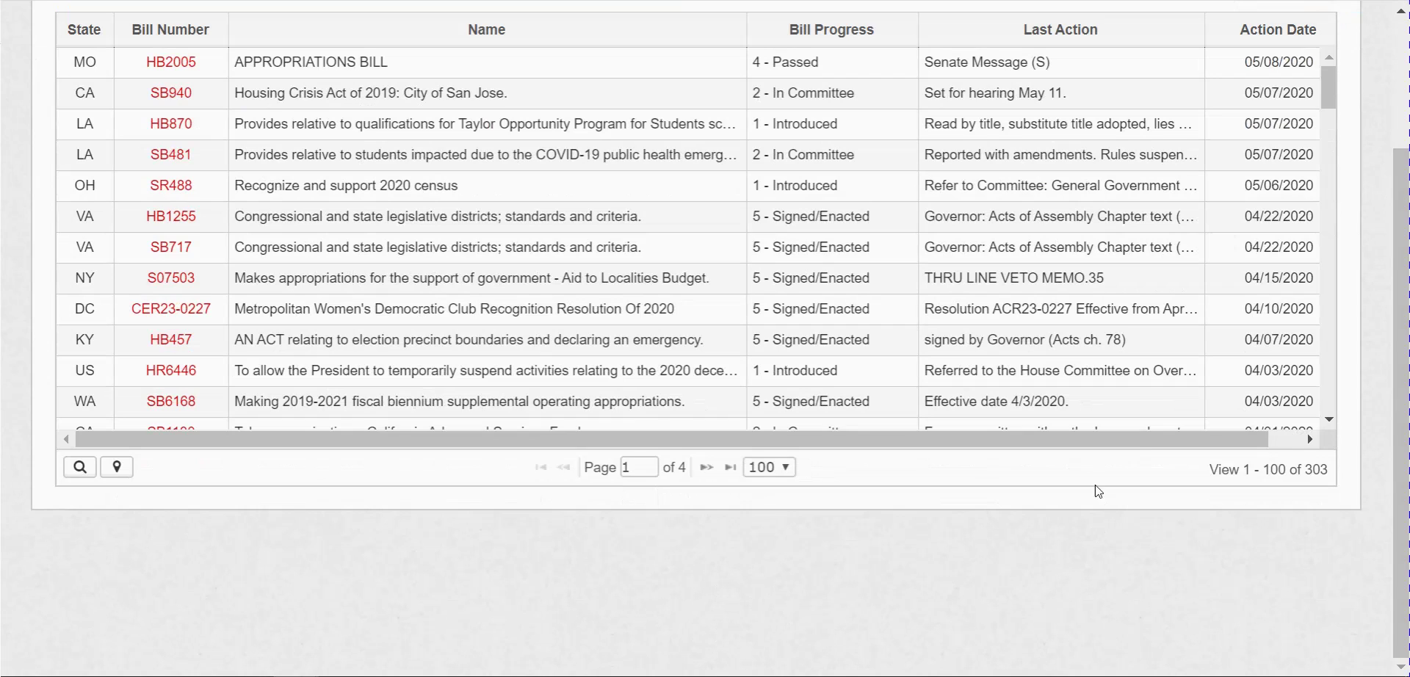
{"action": "scroll", "coordinate": [1402, 317], "scroll_direction": "up", "scroll_amount": 2}
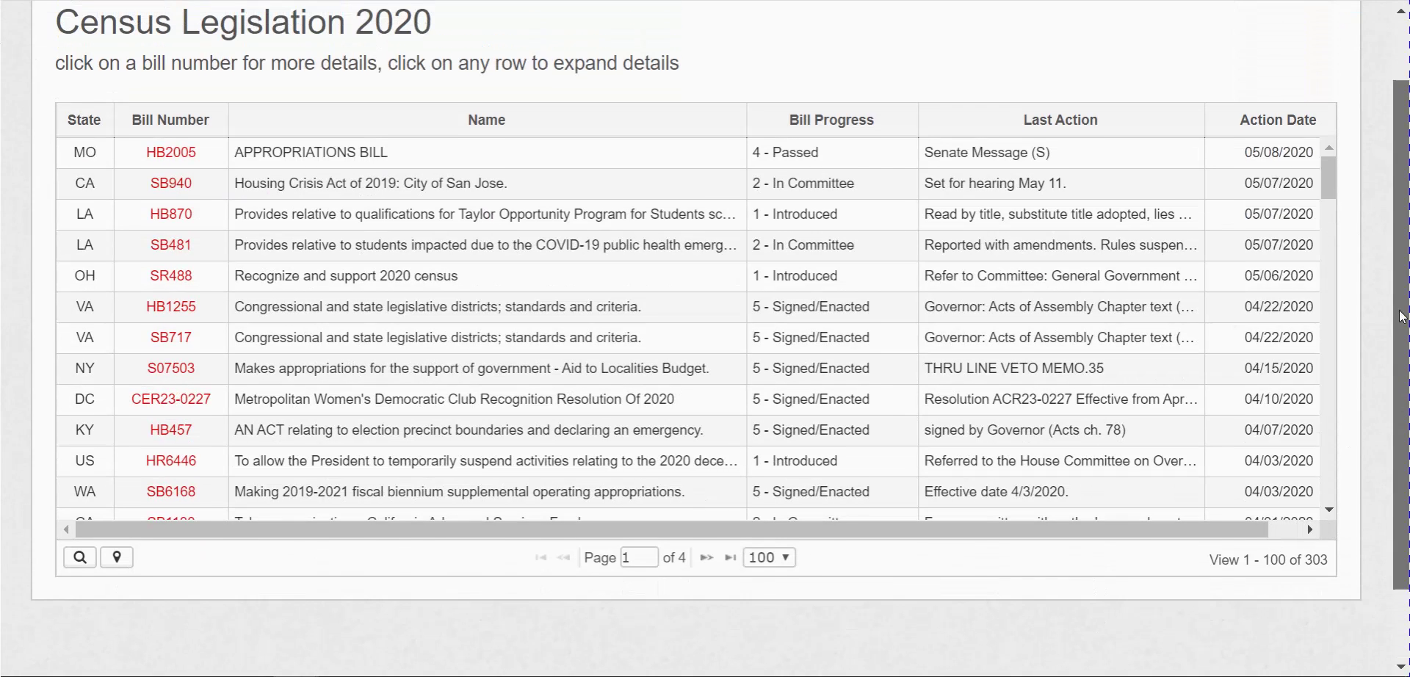
{"action": "scroll", "coordinate": [1403, 318], "scroll_direction": "up", "scroll_amount": 2}
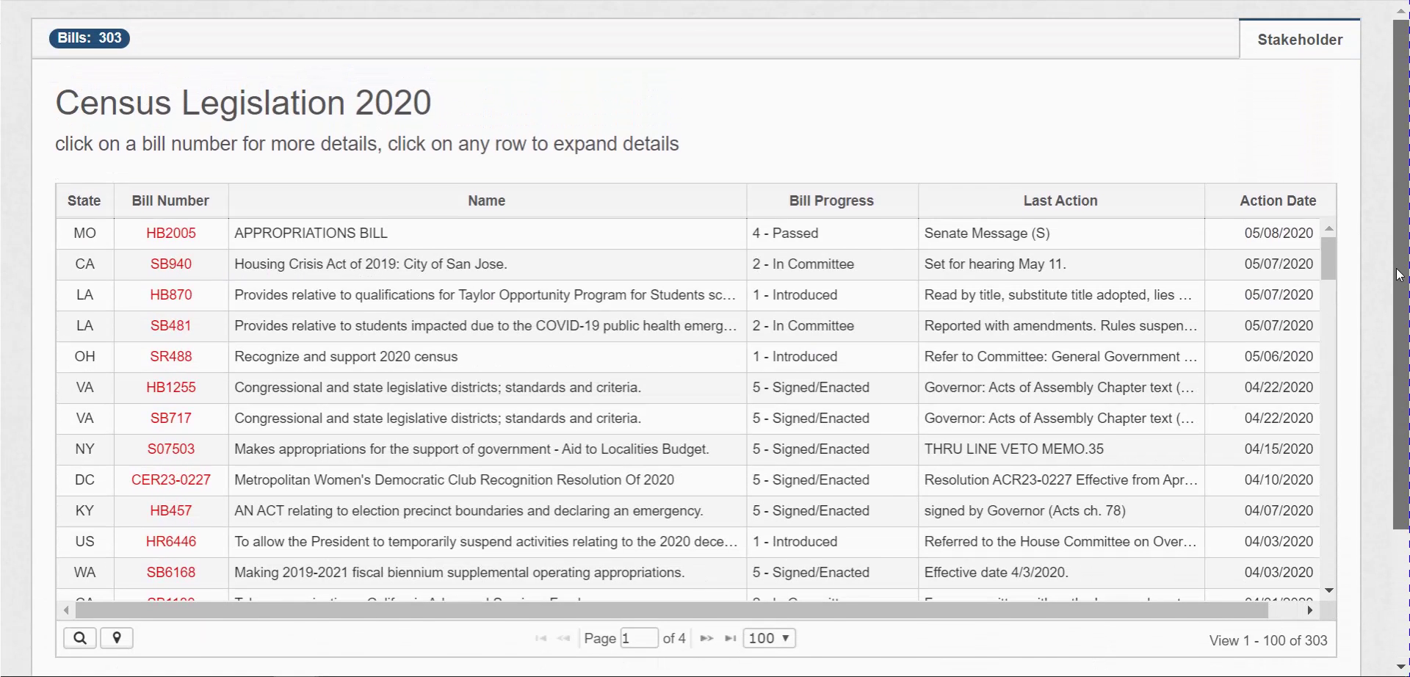
View the map of bill counts by state on the embedded page and sort the bill grid by action date
{"action": "left_click", "coordinate": [117, 638]}
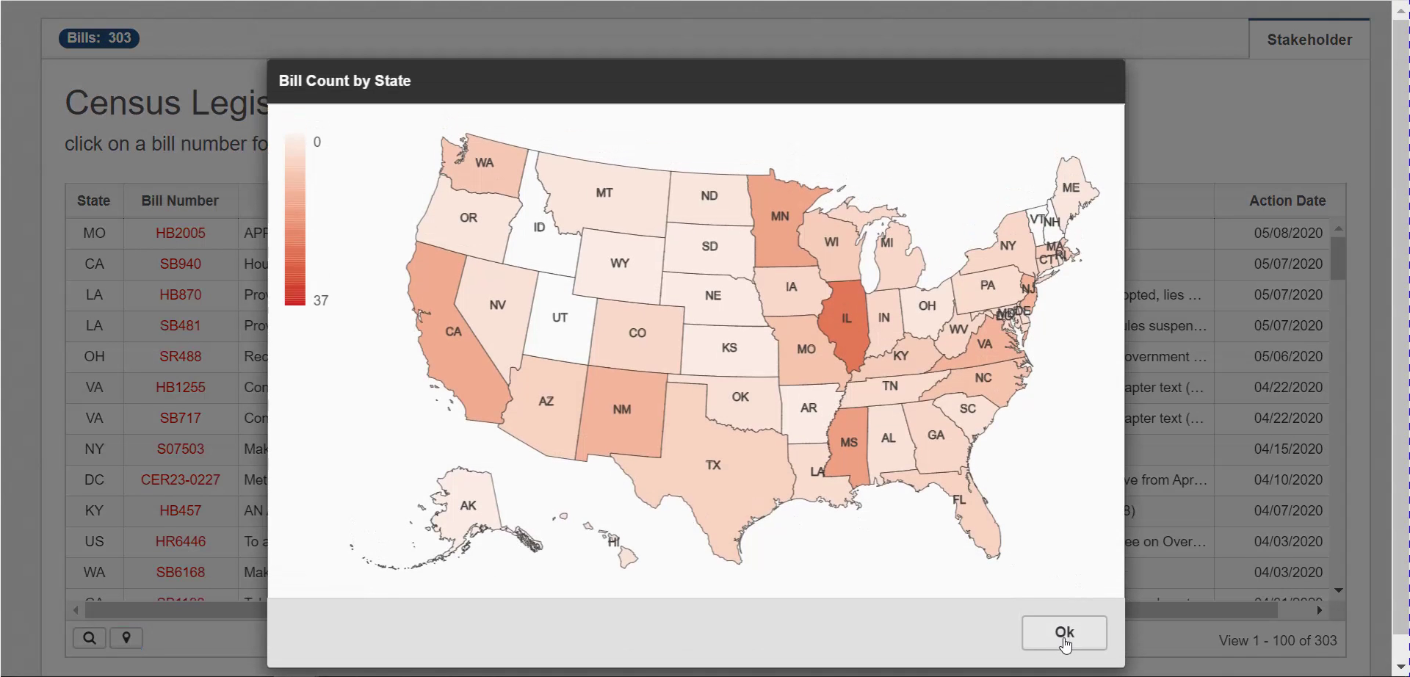
{"action": "left_click", "coordinate": [1065, 633]}
{"action": "left_click", "coordinate": [1275, 209]}
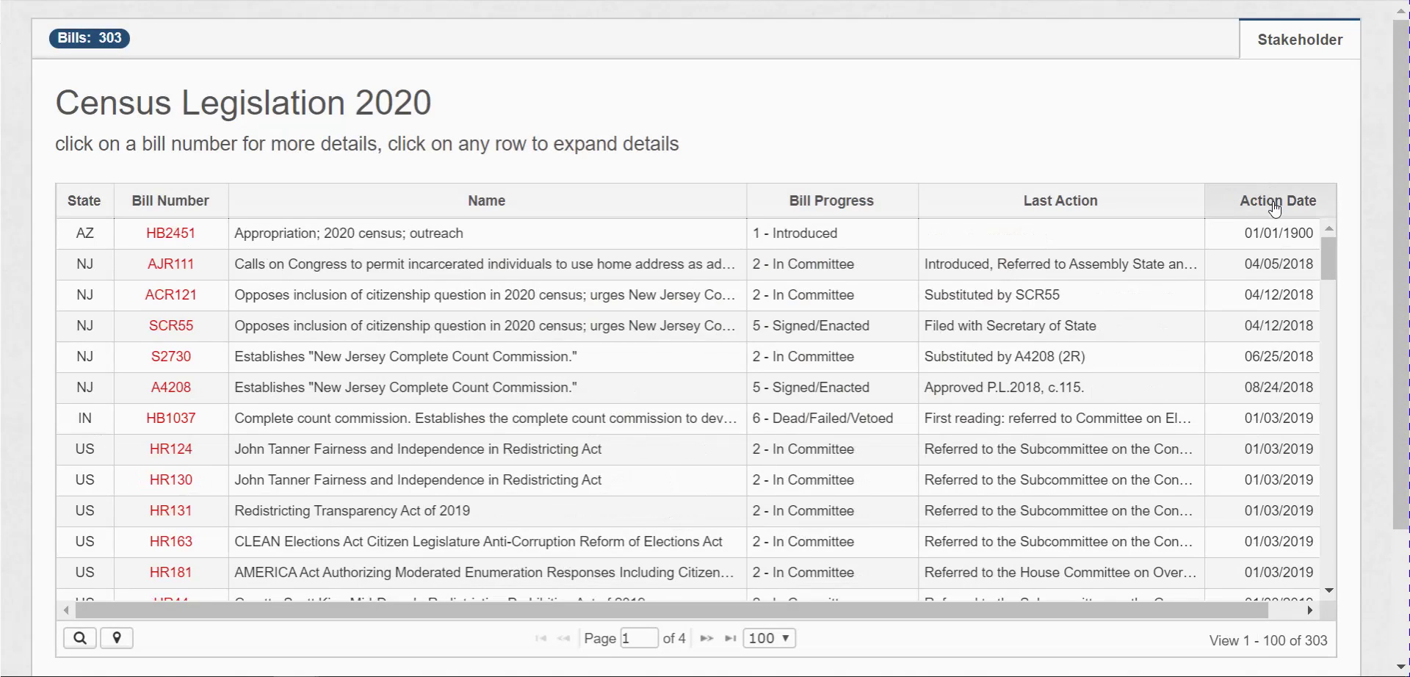
{"action": "left_click", "coordinate": [1275, 209]}
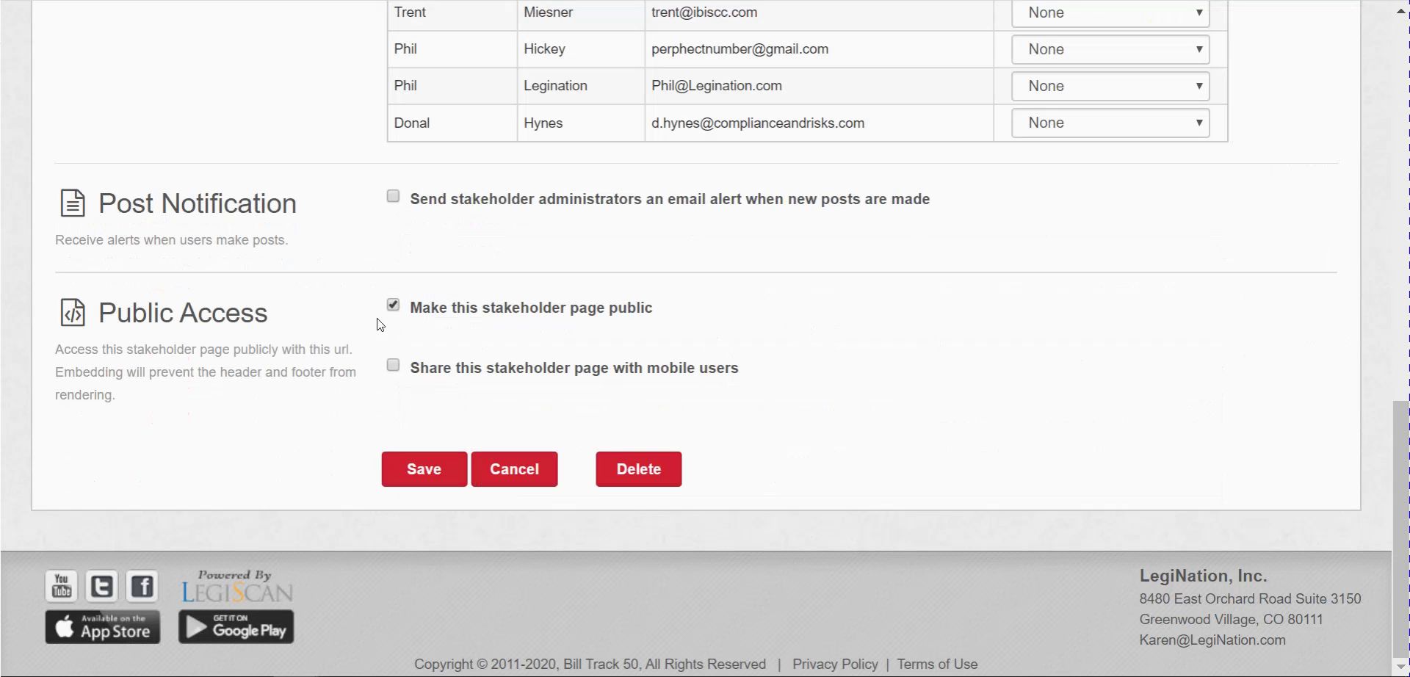
Toggle the public access option to show the page's URLs and select the example IFrame HTML code
{"action": "left_click", "coordinate": [394, 305]}
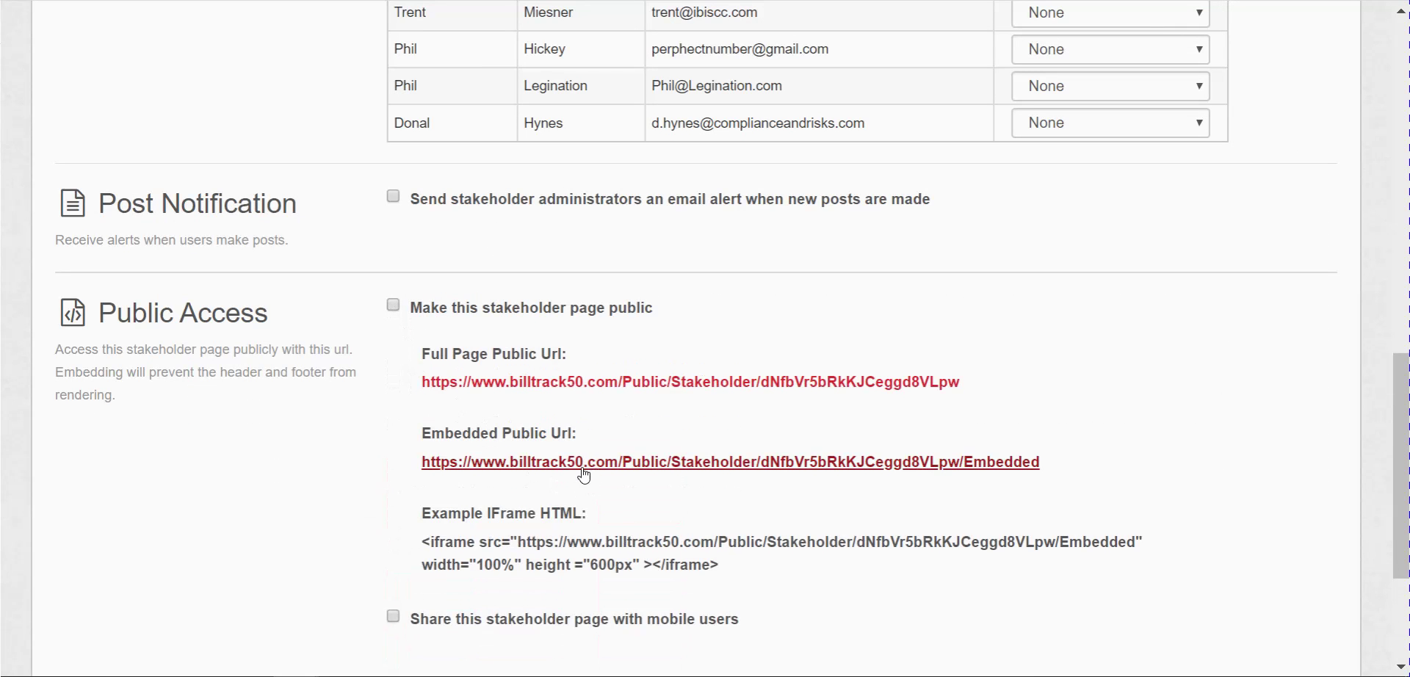
{"action": "left_click_drag", "start_coordinate": [767, 574], "coordinate": [410, 548]}
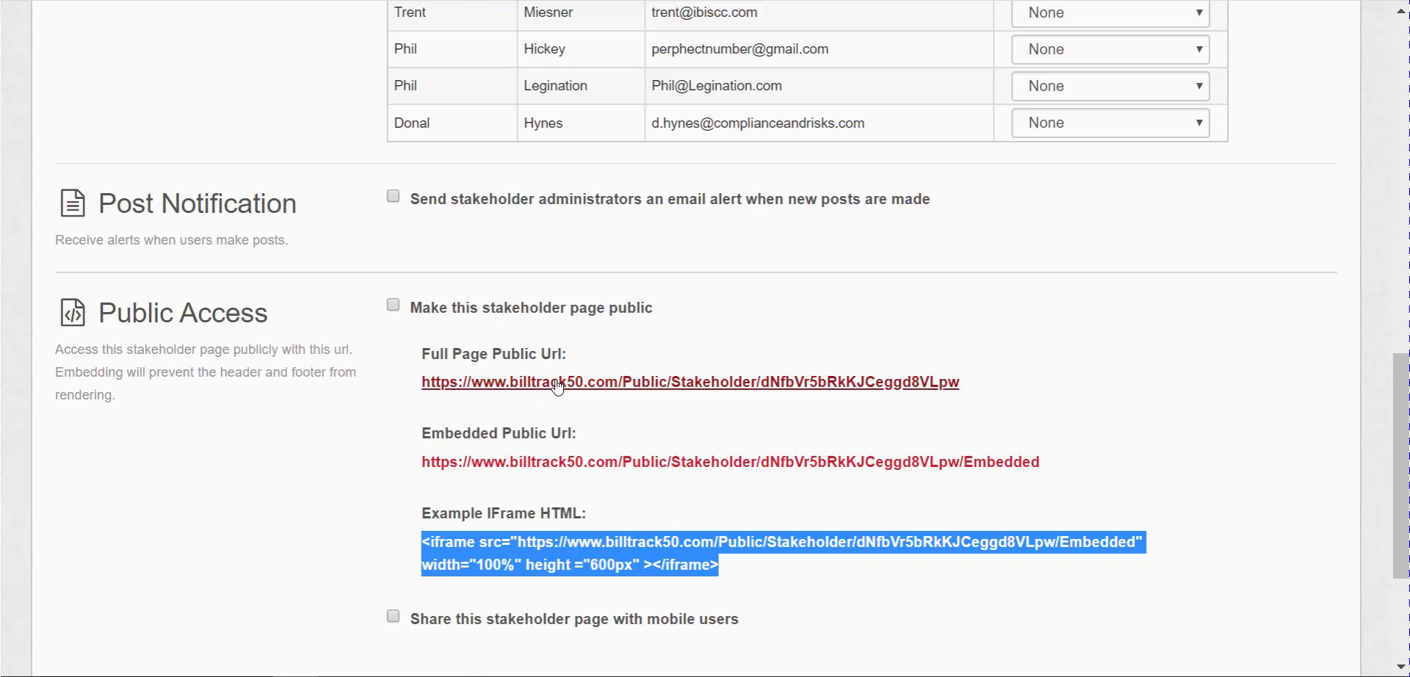
{"action": "scroll", "coordinate": [274, 504], "scroll_direction": "down", "scroll_amount": 3}
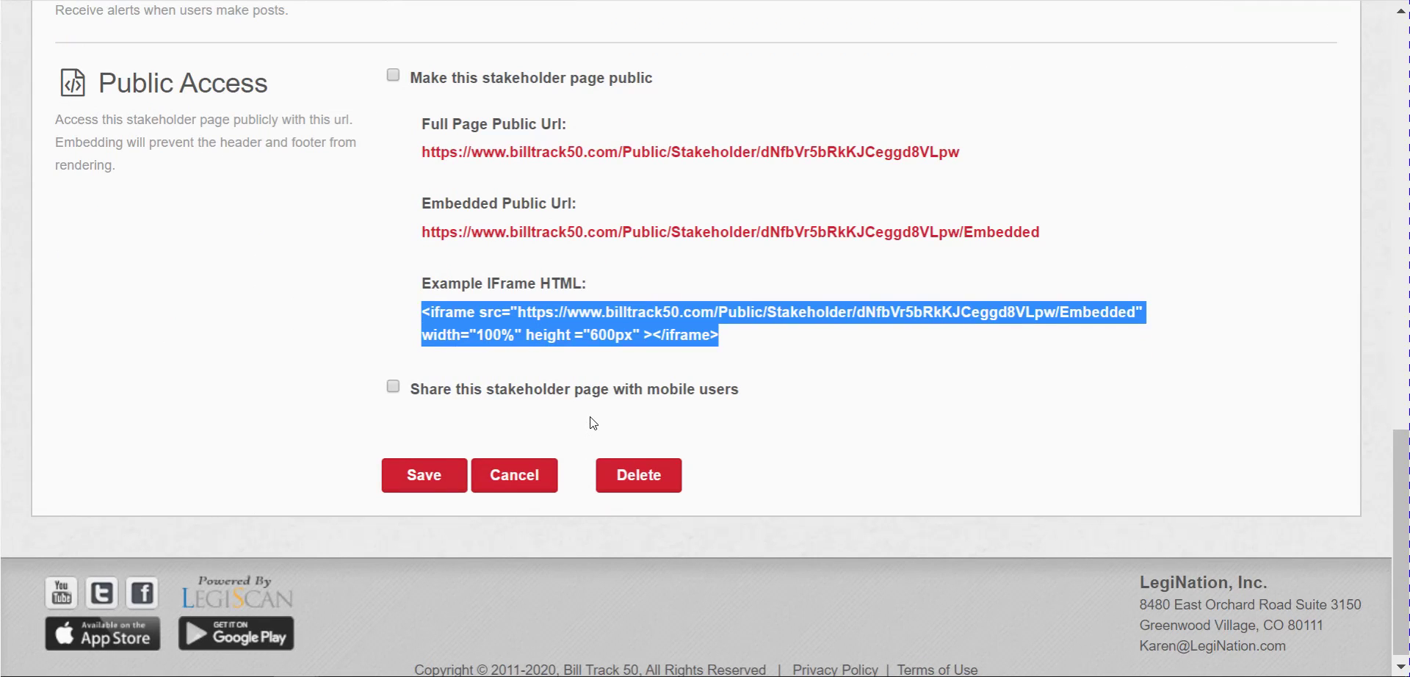
Enable sharing with mobile users to inspect the mobile access code, and turn that sharing off again
{"action": "left_click", "coordinate": [393, 389]}
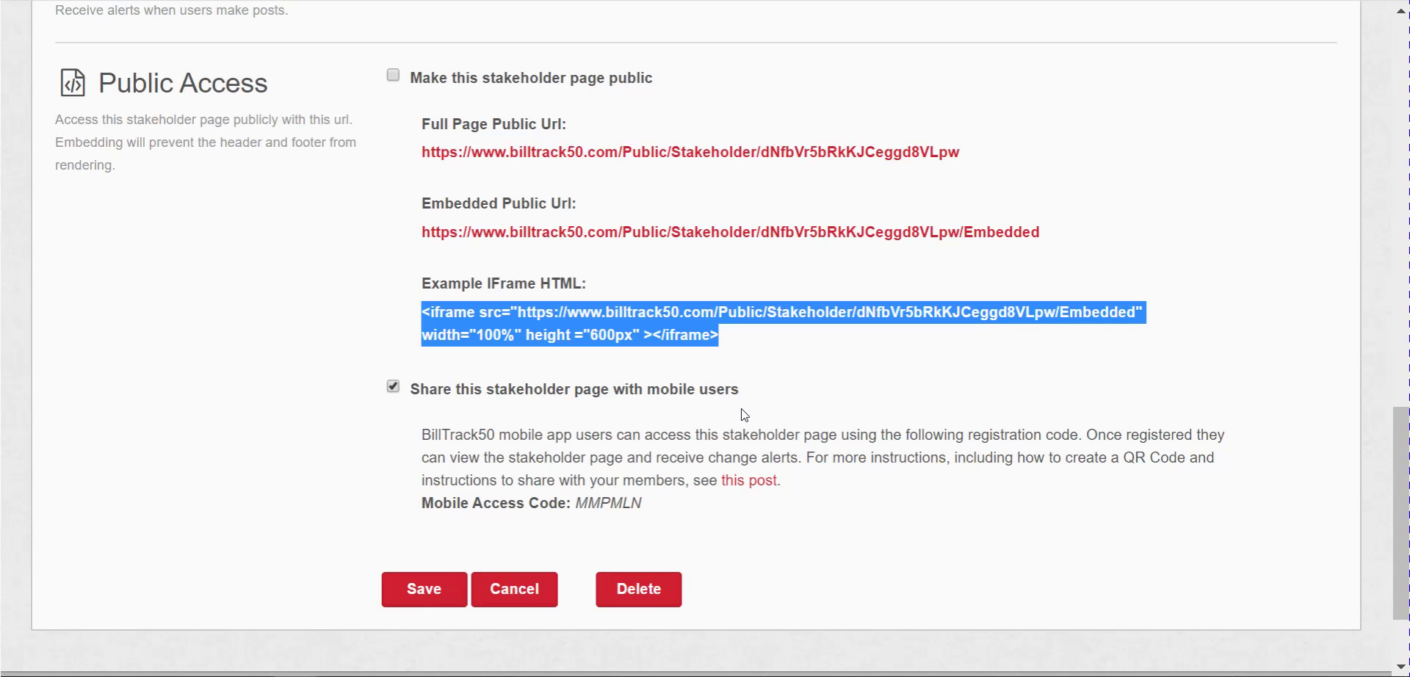
{"action": "double_click", "coordinate": [612, 504]}
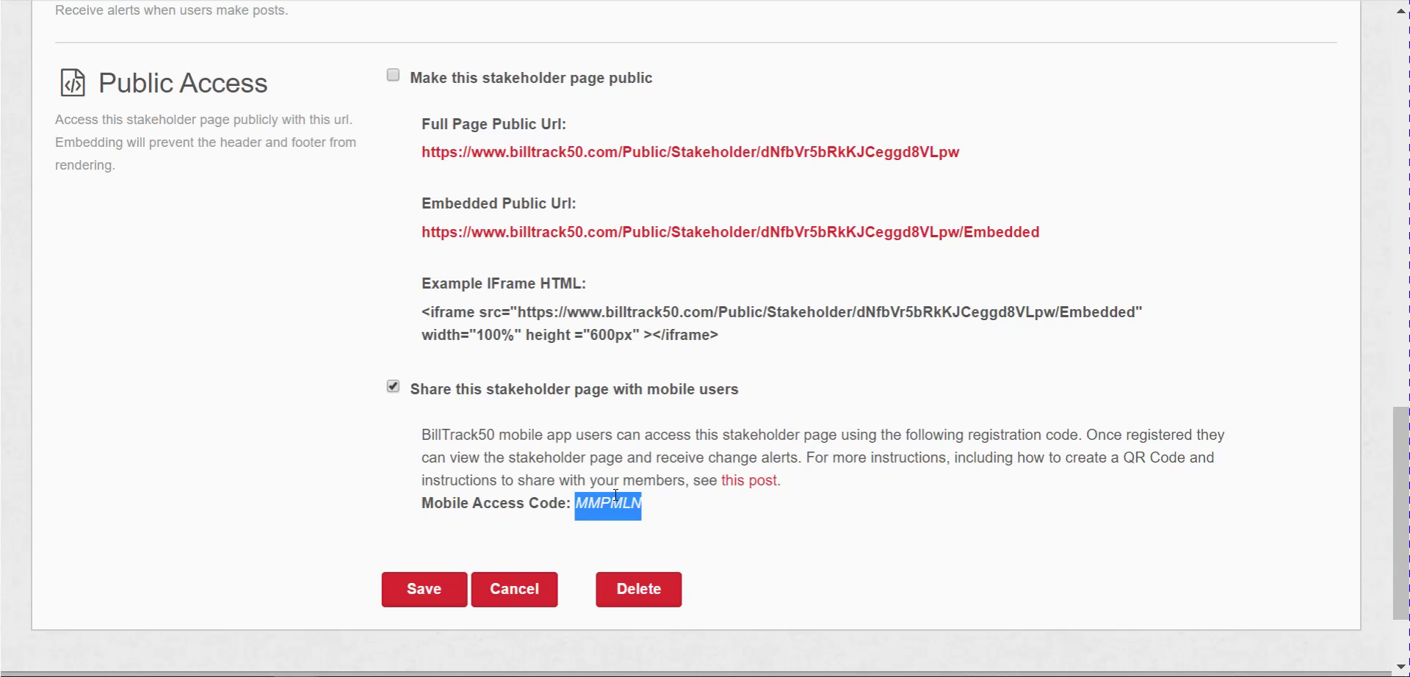
{"action": "left_click", "coordinate": [692, 521]}
{"action": "left_click", "coordinate": [393, 387]}
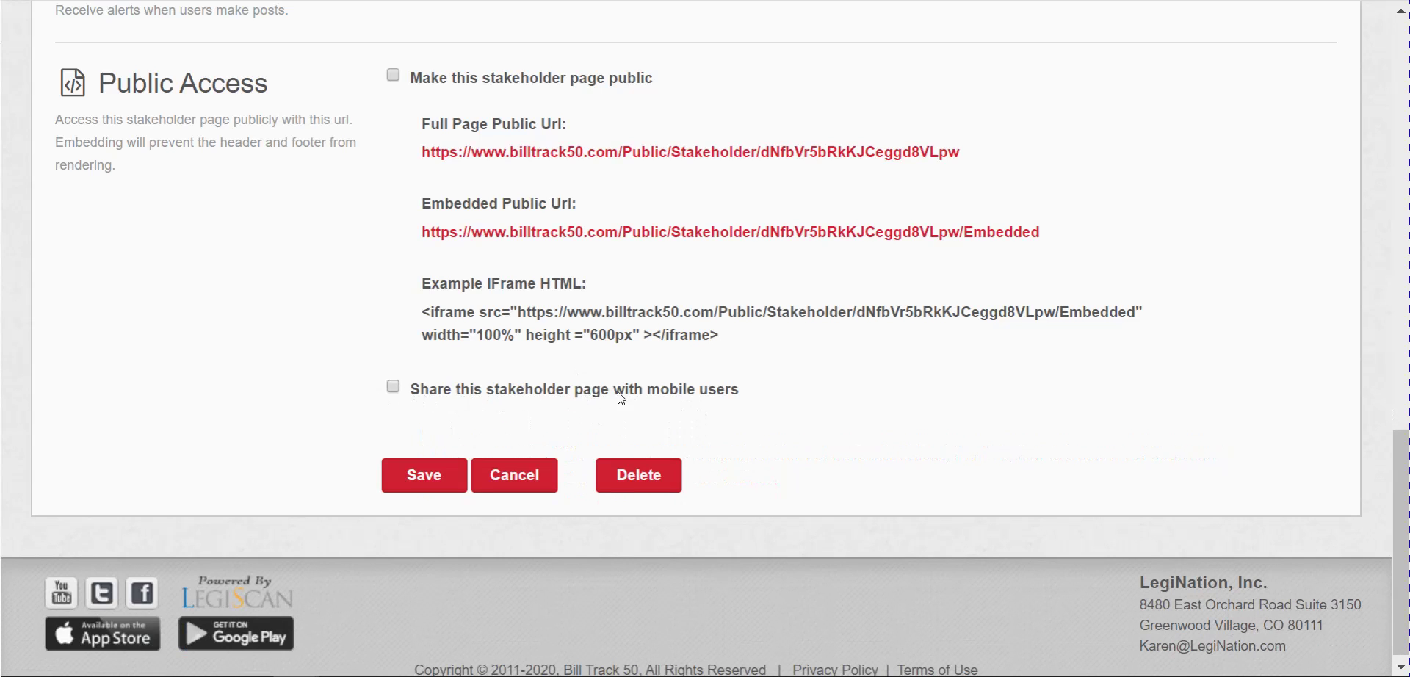
Leave the management settings and return to the Census Legislation 2020 stakeholder page
{"action": "scroll", "coordinate": [900, 417], "scroll_direction": "up", "scroll_amount": 15}
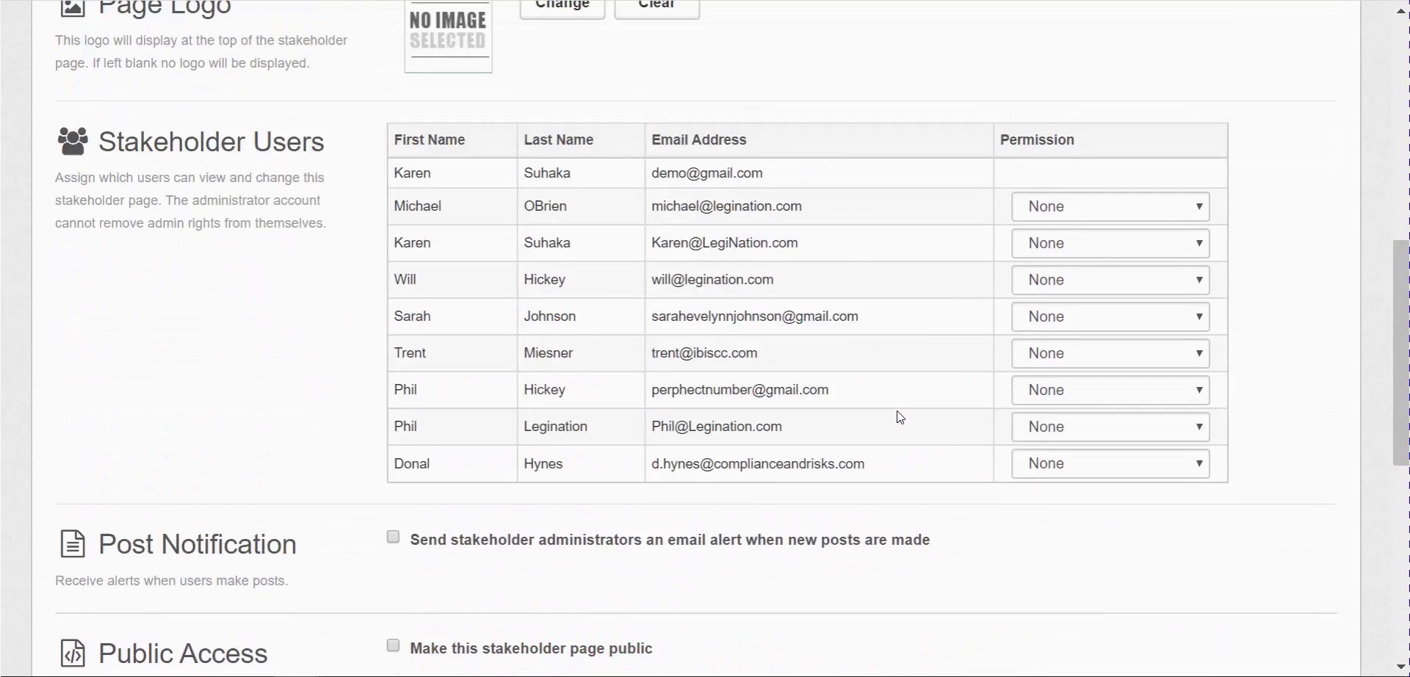
{"action": "scroll", "coordinate": [900, 417], "scroll_direction": "up", "scroll_amount": 3}
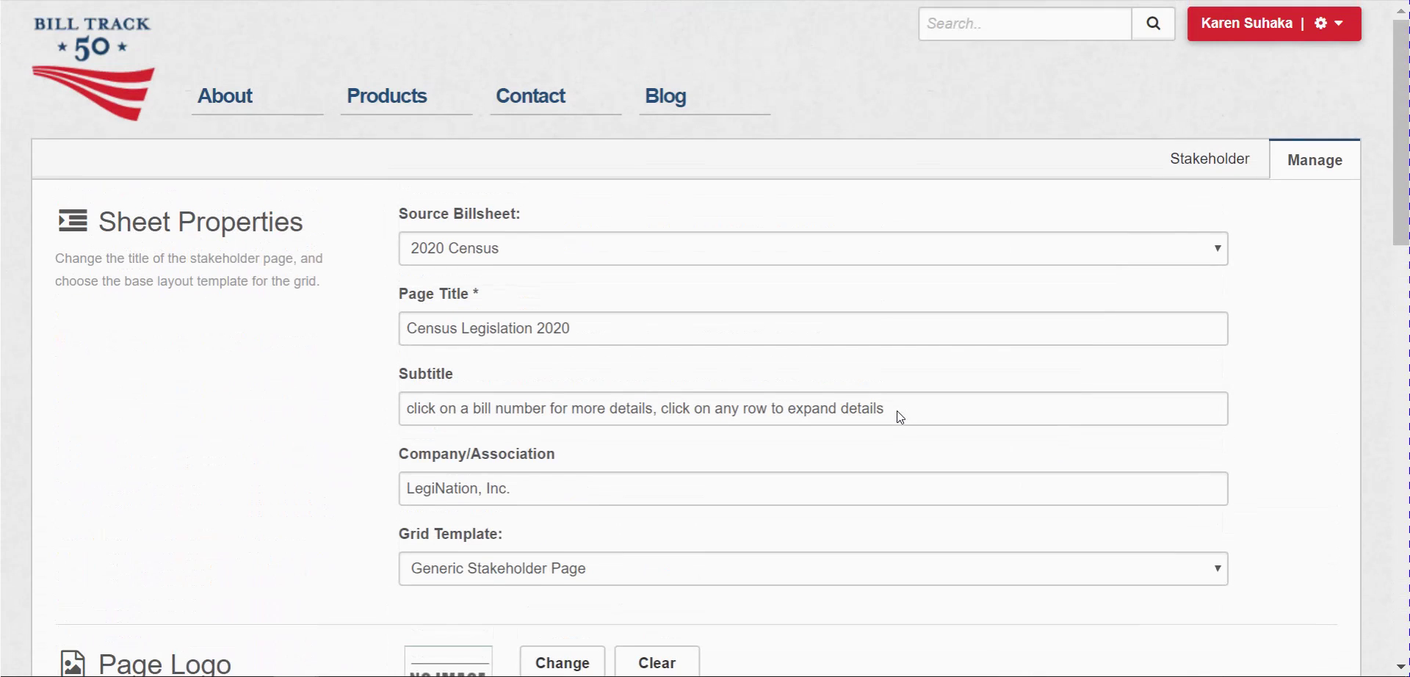
{"action": "left_click", "coordinate": [1194, 162]}
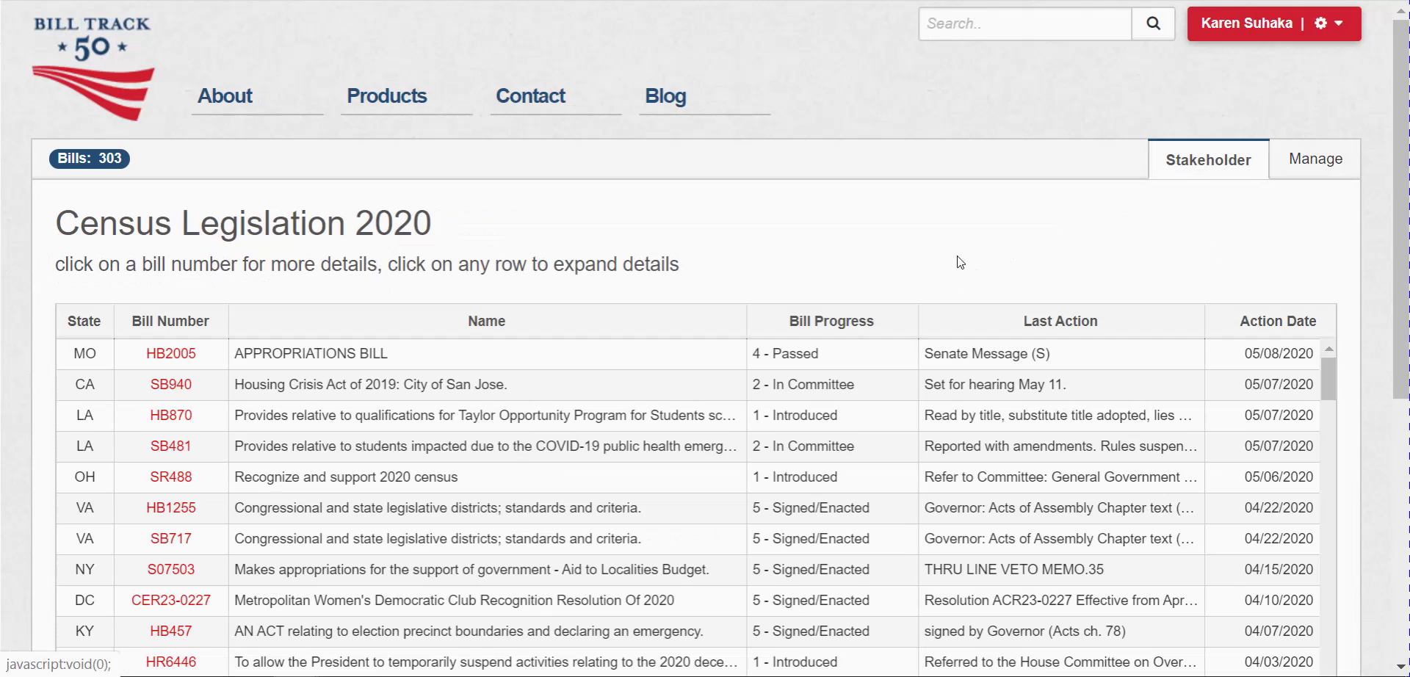